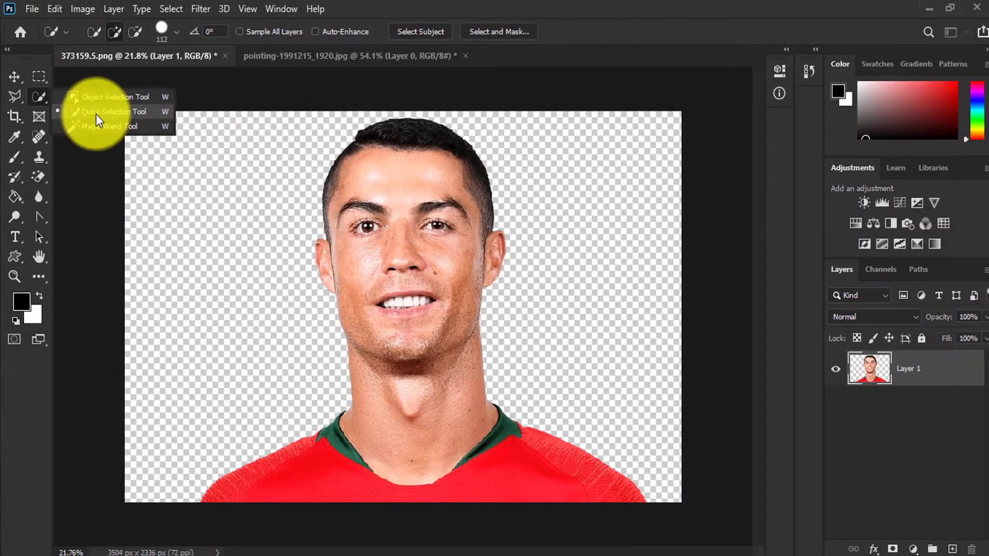
Step: Select the man's head, neck and shirt with the Quick Selection tool, excluding the transparent background
left_click(250, 217)
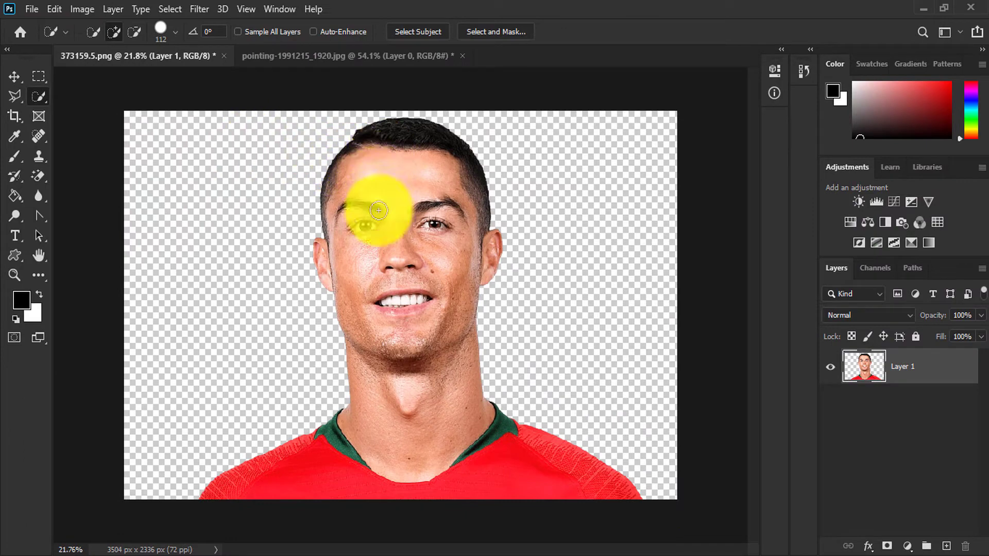
mouse_move(405, 158)
left_mouse_down()
mouse_move(411, 142)
mouse_move(423, 147)
mouse_move(473, 235)
left_mouse_up()
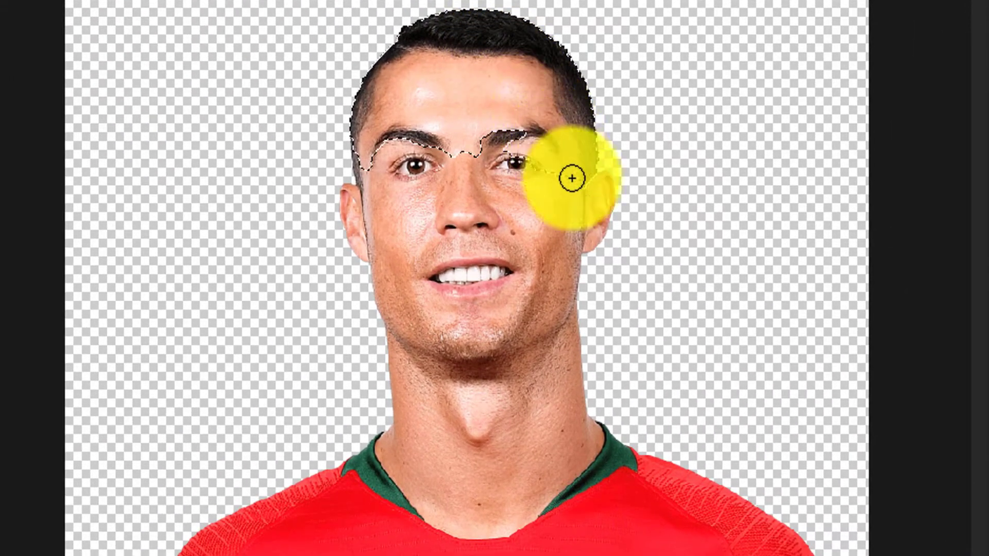
mouse_move(571, 178)
left_mouse_down()
mouse_move(587, 215)
mouse_move(551, 244)
mouse_move(524, 303)
mouse_move(425, 188)
mouse_move(365, 222)
mouse_move(432, 341)
mouse_move(453, 439)
mouse_move(474, 470)
mouse_move(529, 503)
left_mouse_up()
scroll(503, 495, "up", 2)
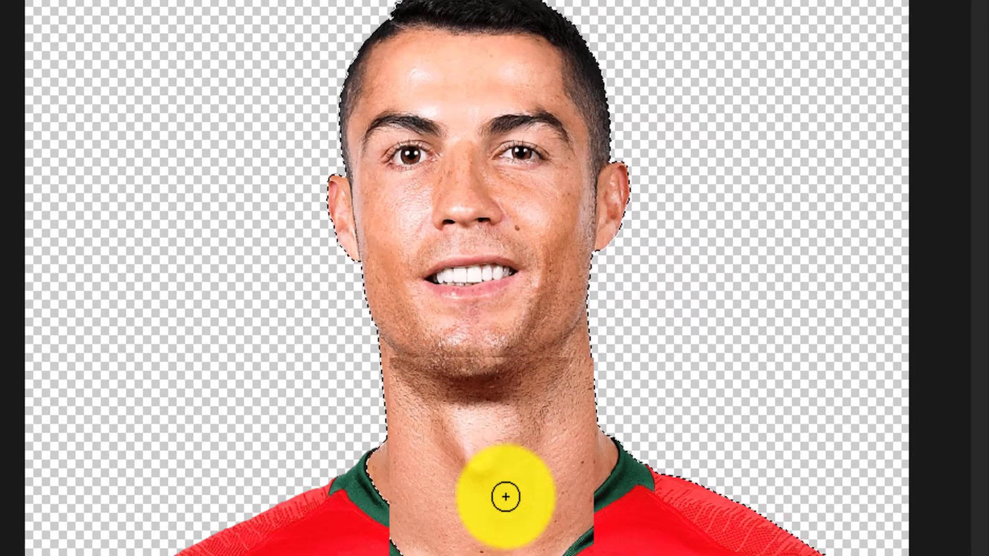
left_click_drag(498, 481, 505, 368)
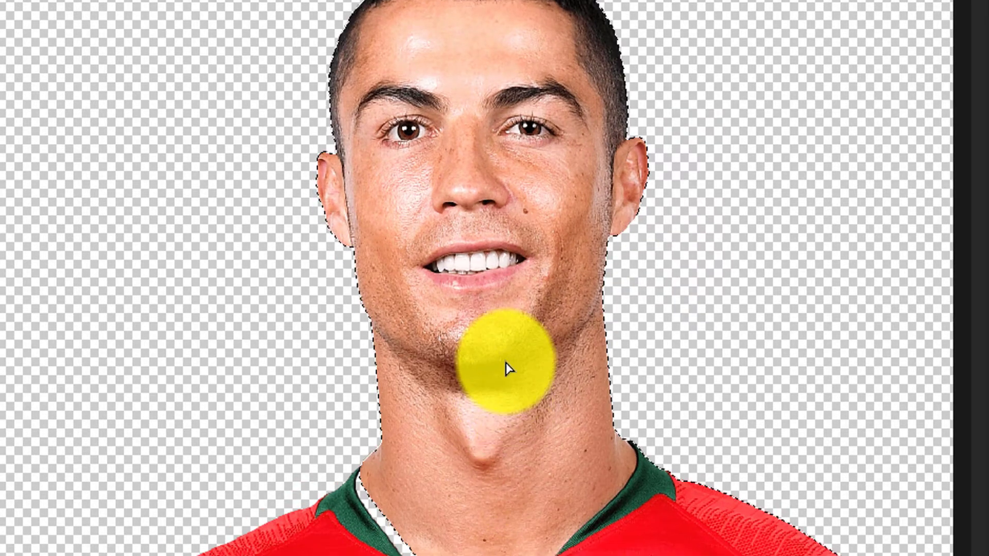
key("ctrl+z")
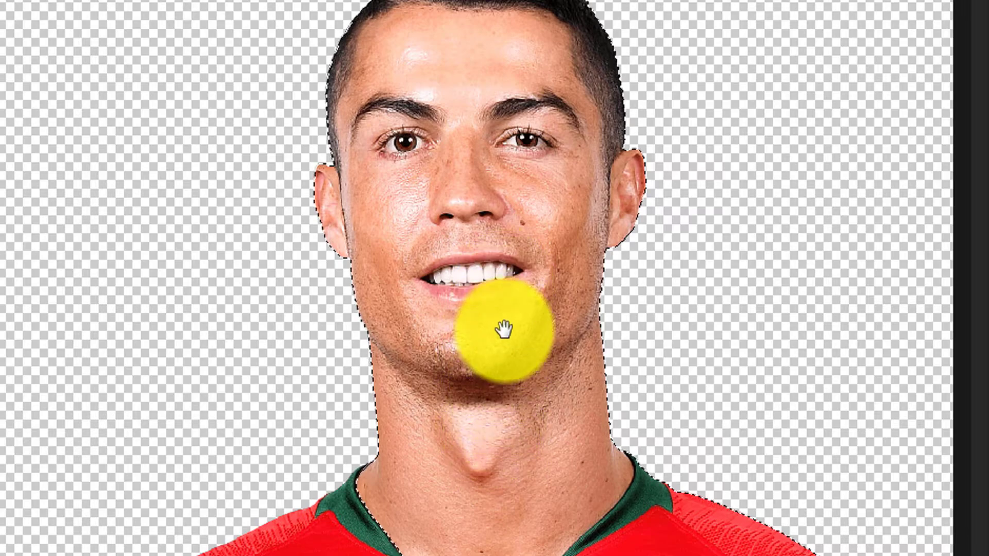
scroll(501, 342, "down", 2)
mouse_move(444, 508)
left_mouse_down()
mouse_move(381, 518)
mouse_move(388, 471)
left_mouse_up()
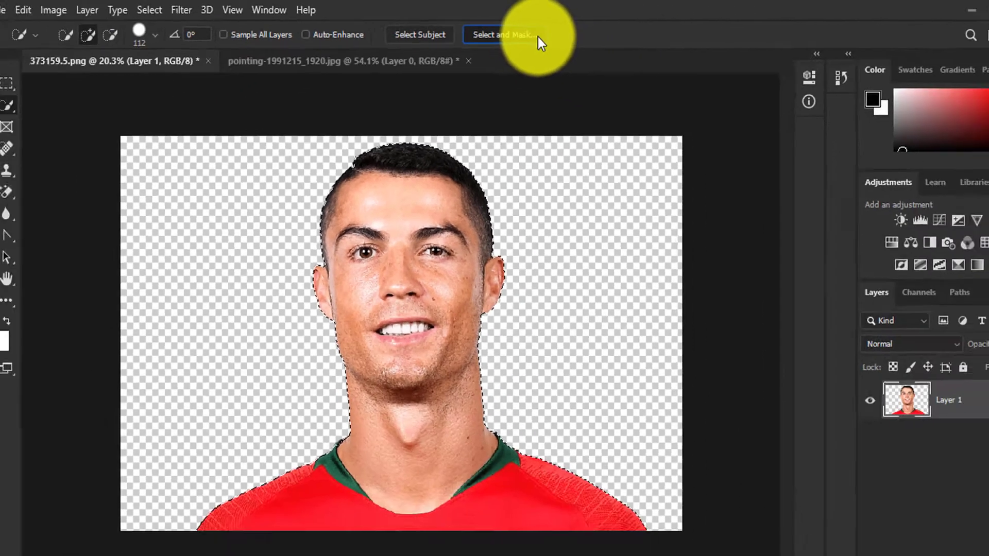
Step: Output the selection to a layer mask through Select and Mask, and toggle the layer's visibility to check it
left_click(526, 33)
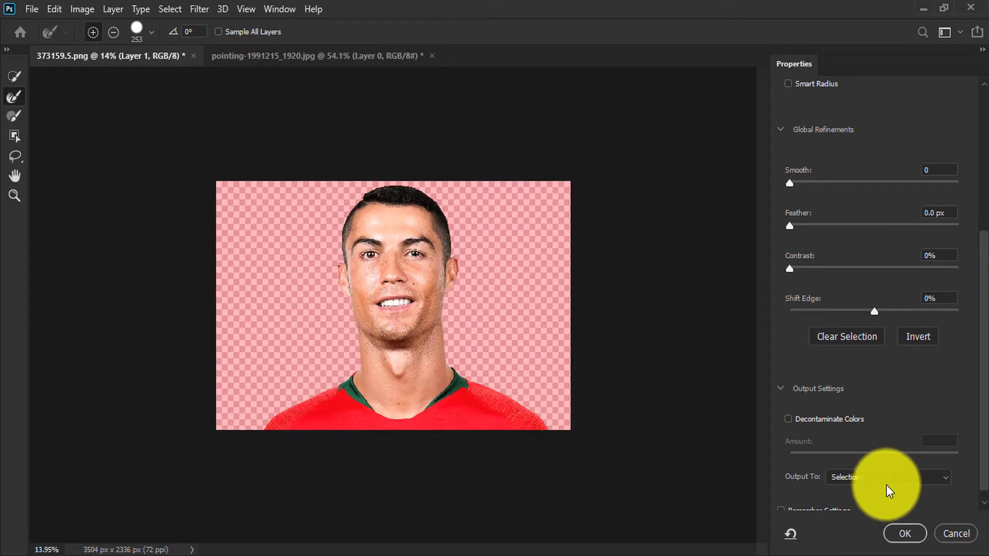
scroll(981, 441, "down", 1)
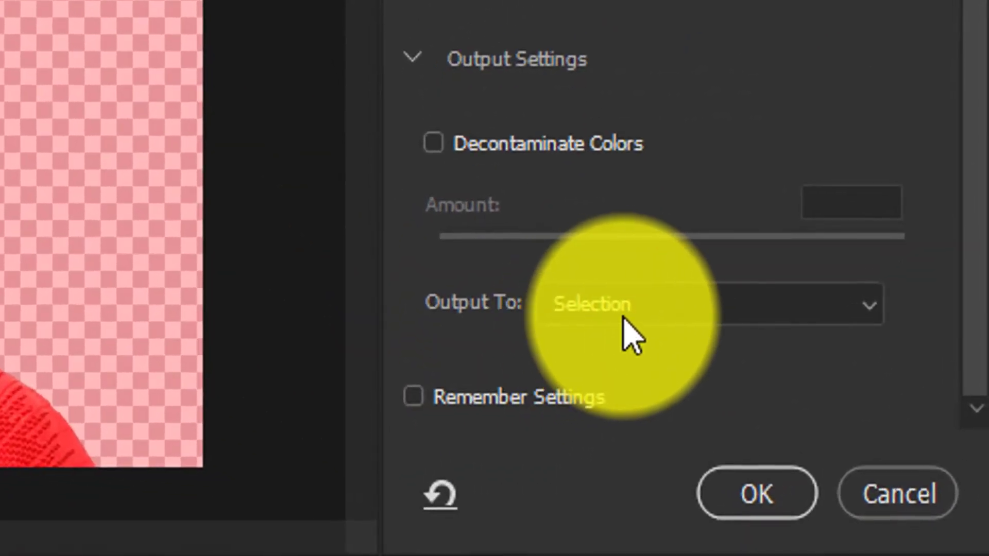
left_click(625, 320)
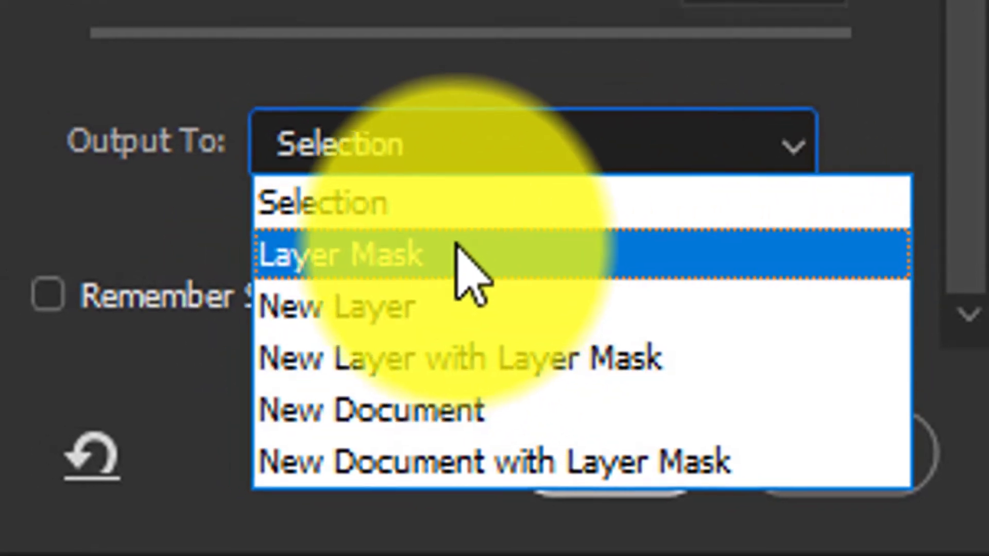
left_click(443, 255)
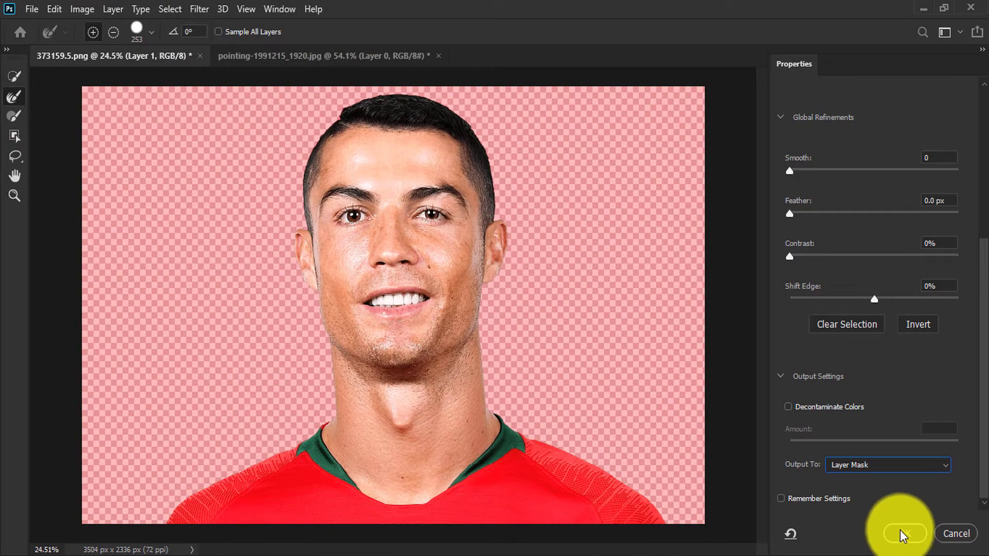
left_click(902, 533)
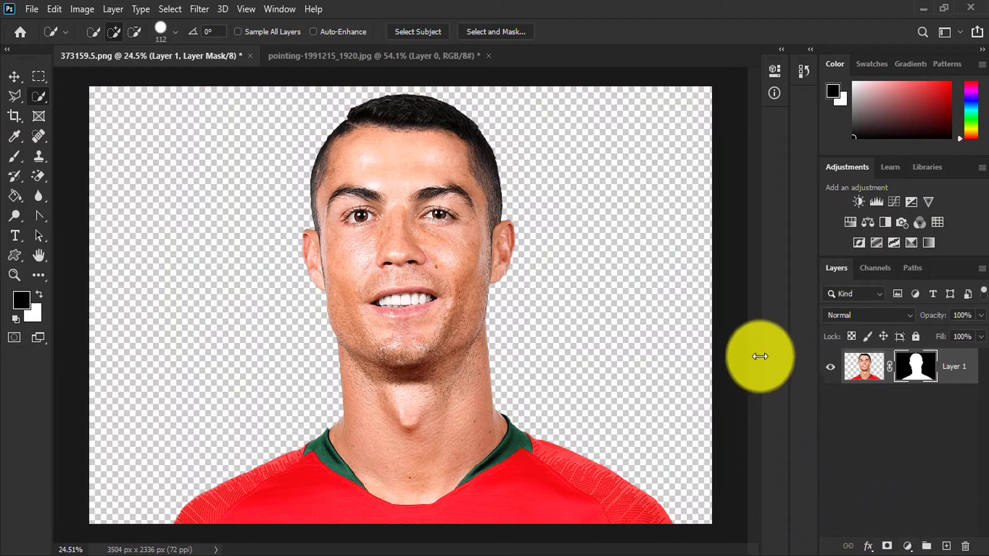
left_click(829, 368)
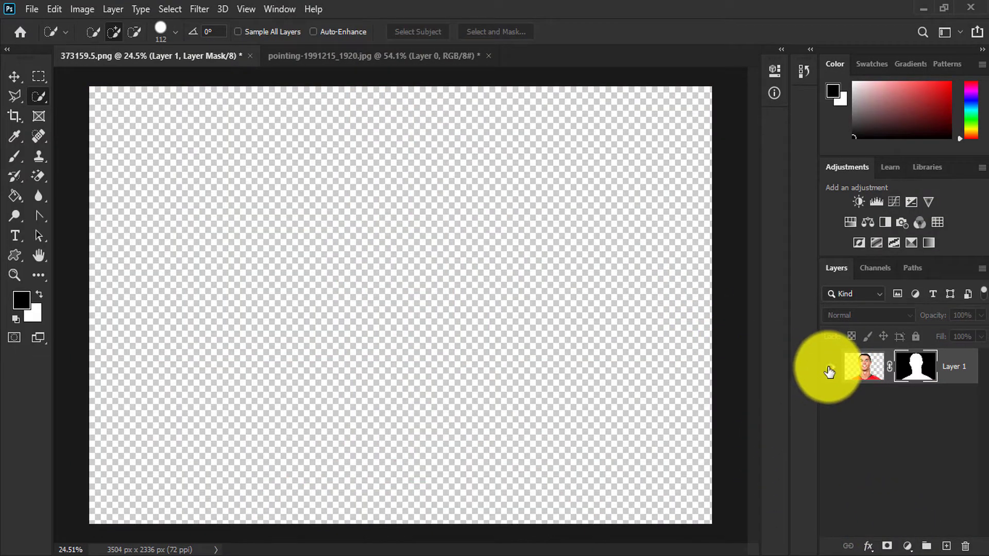
left_click(829, 368)
Step: Duplicate the masked Layer 1 within the same document as Layer 1 copy
left_click(12, 78)
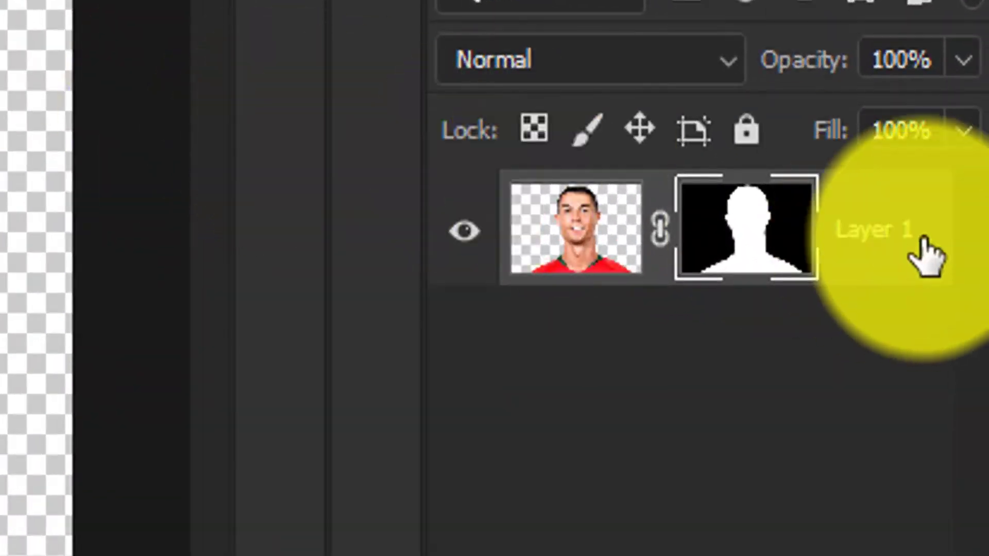
right_click(865, 249)
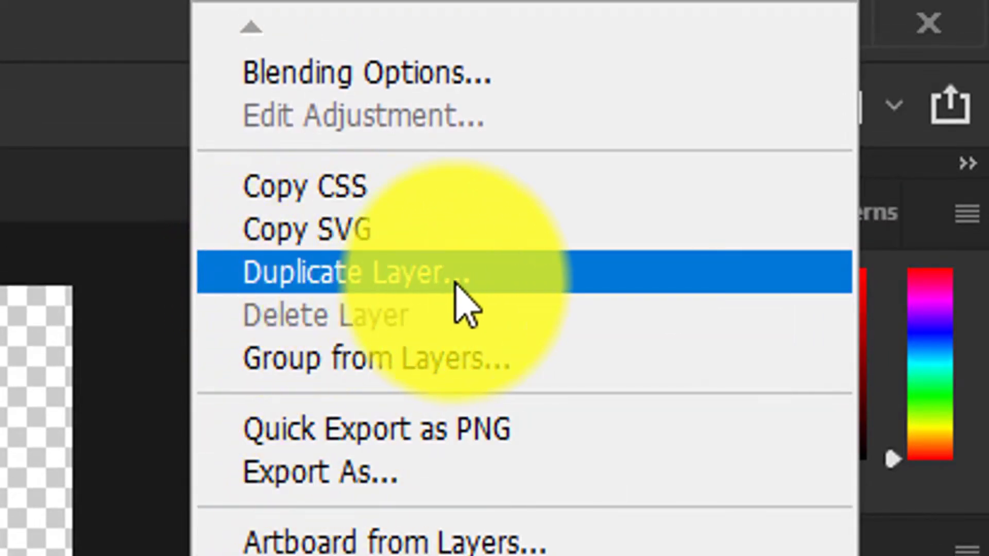
left_click(483, 286)
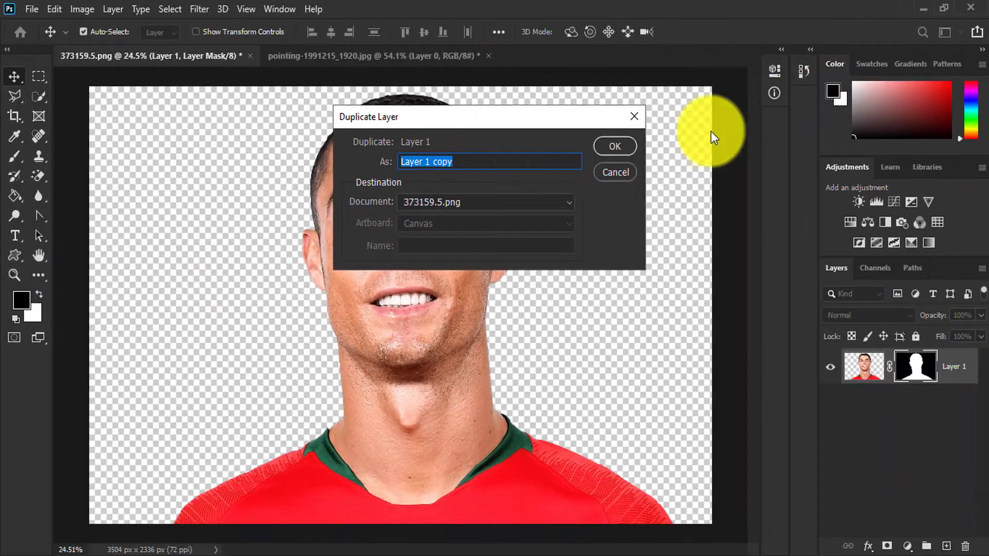
left_click(613, 146)
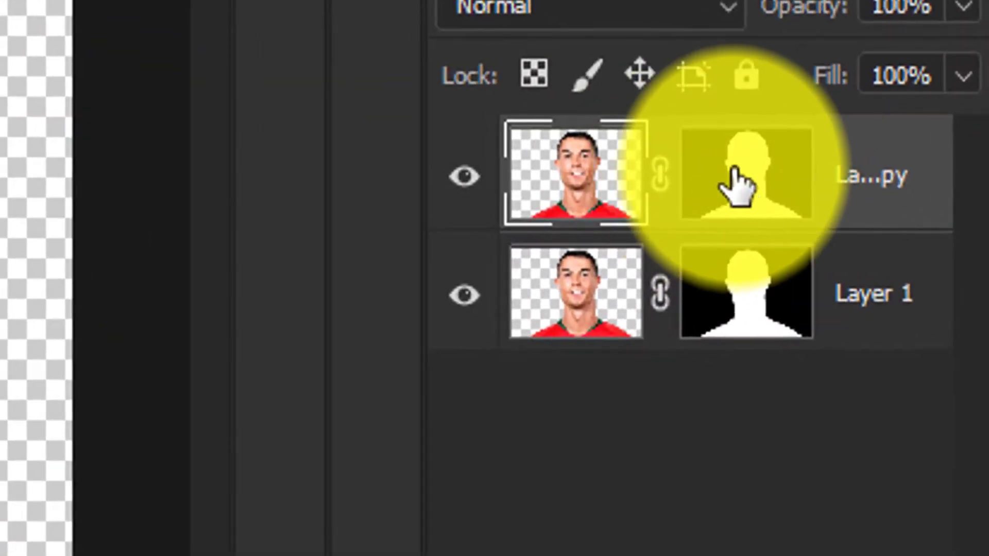
Step: Apply the layer mask on Layer 1 copy permanently
left_click(777, 226)
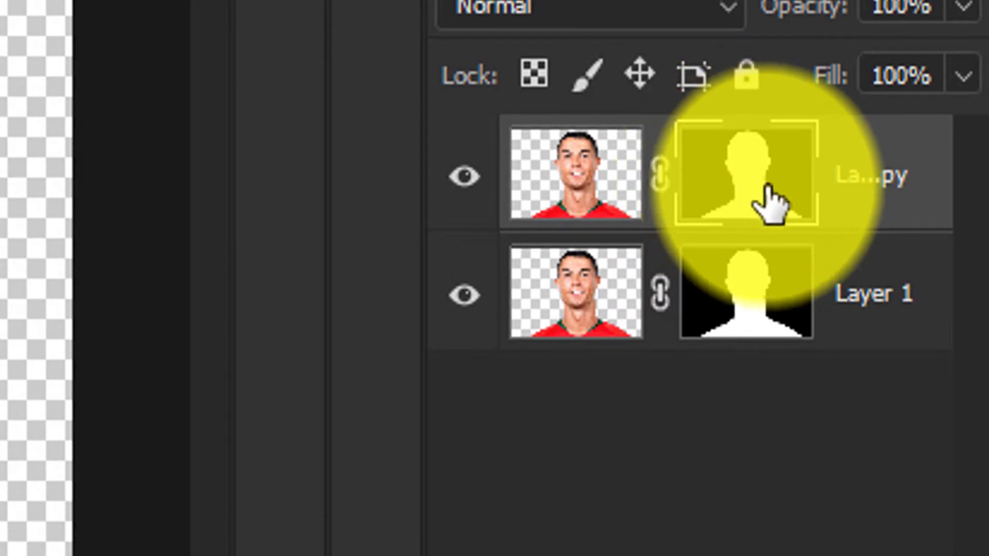
right_click(760, 196)
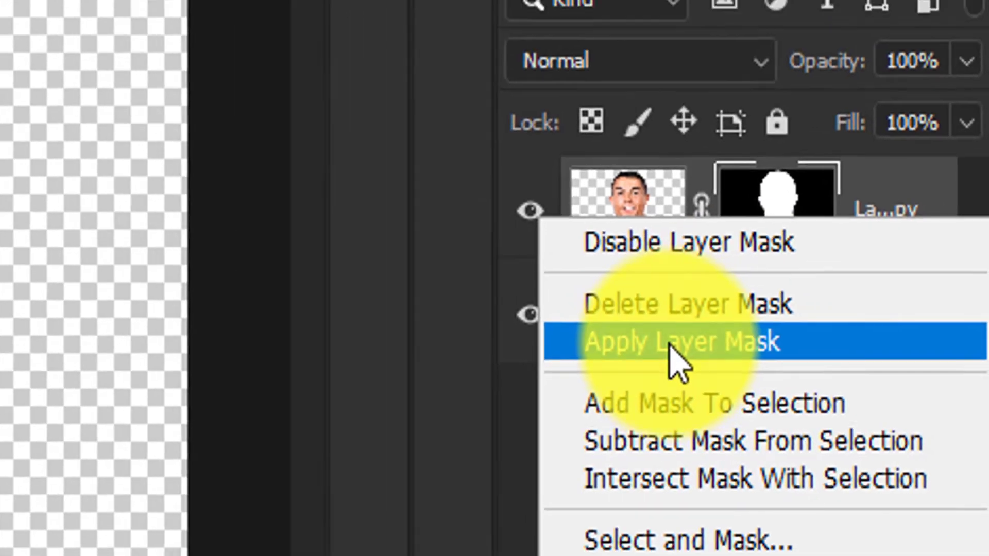
left_click(624, 334)
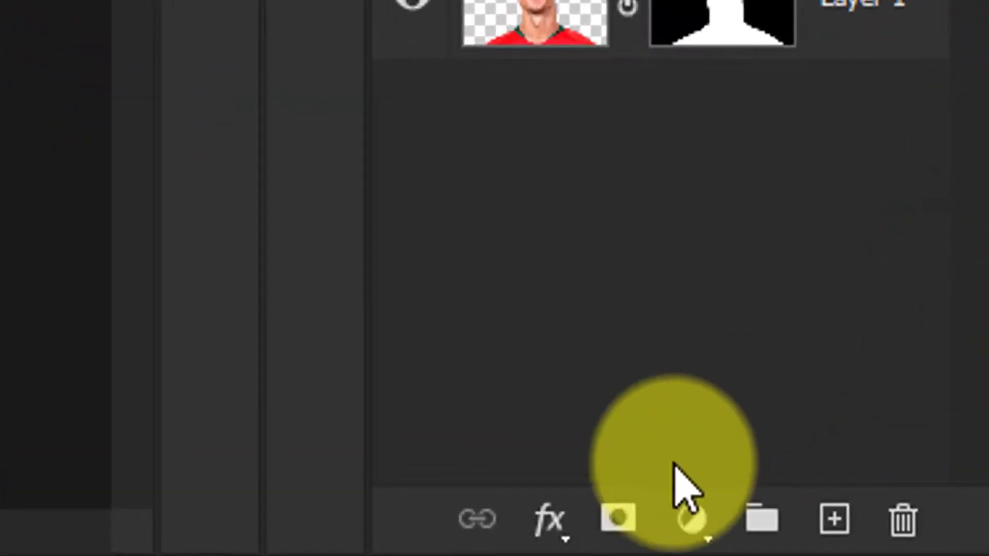
Step: Add a white Solid Color fill layer and place it beneath both portrait layers
left_click(694, 525)
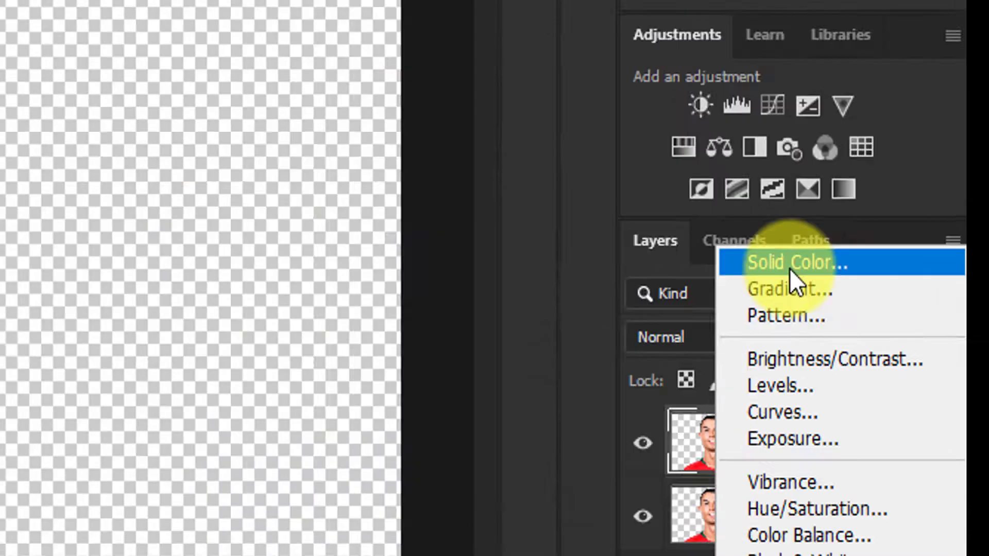
left_click(633, 250)
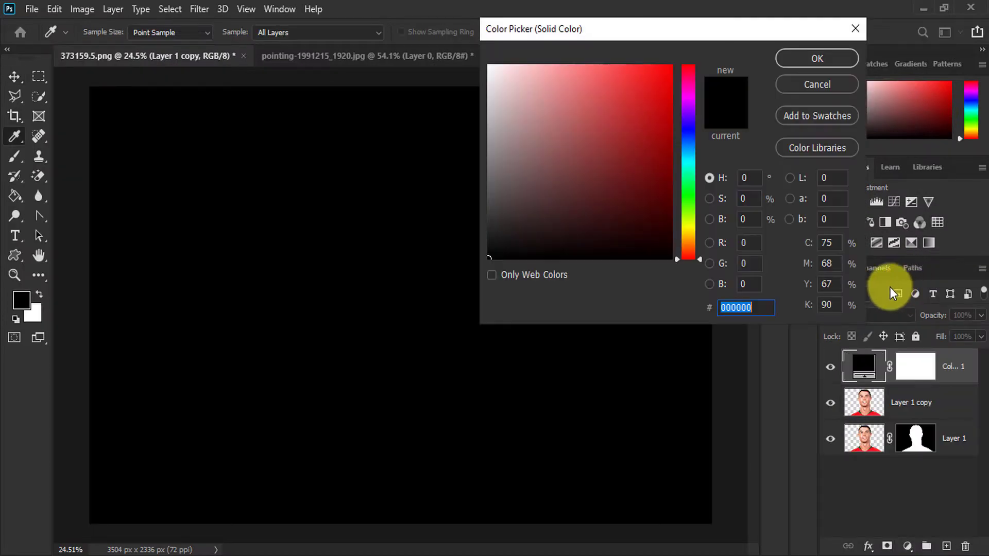
mouse_move(549, 139)
left_mouse_down()
mouse_move(523, 95)
mouse_move(468, 48)
left_mouse_up()
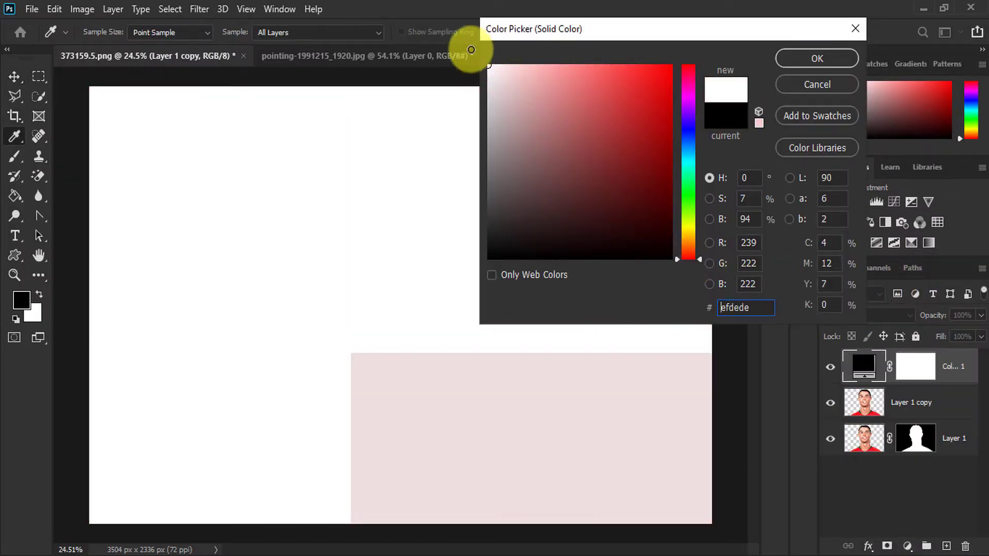
left_click(816, 58)
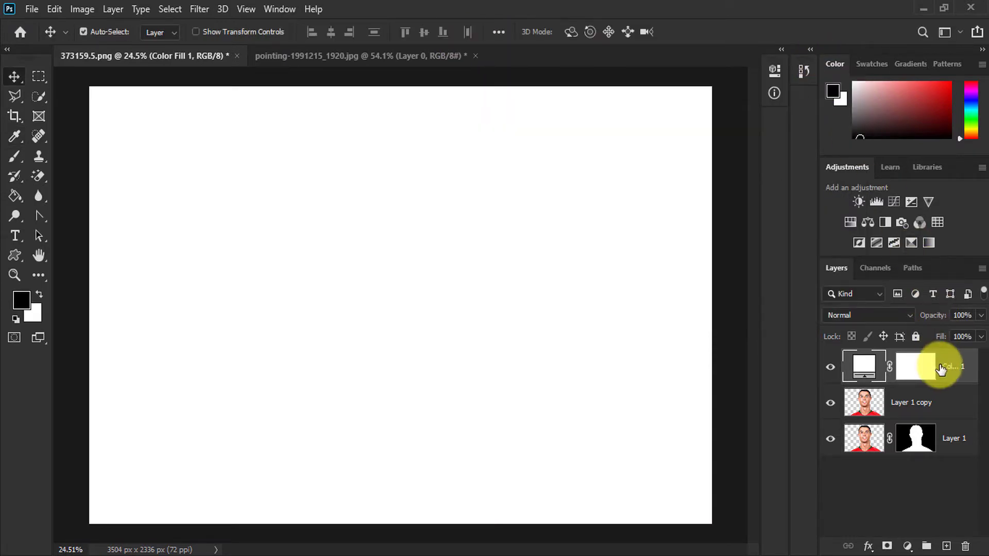
left_click_drag(940, 369, 955, 445)
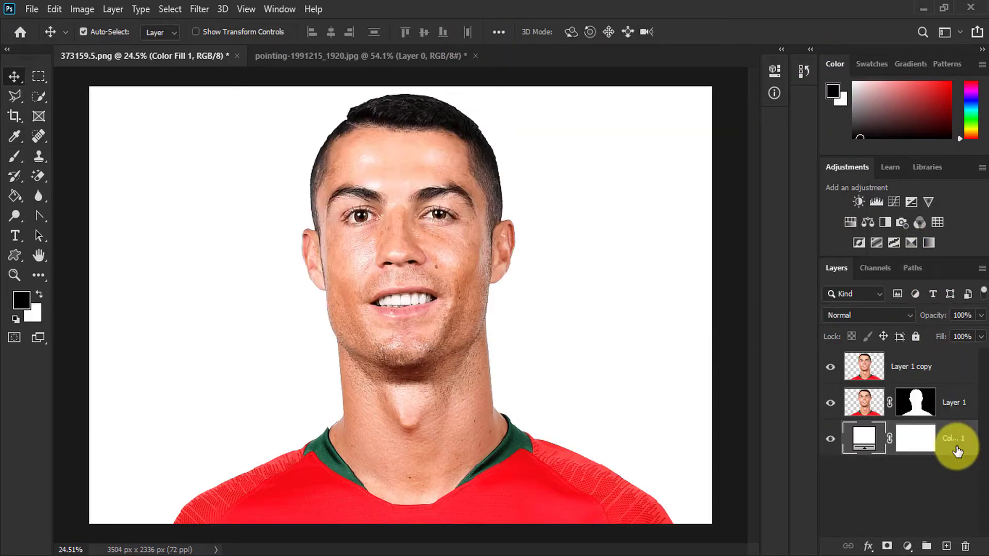
Step: Select a rectangular strip about 1890 px wide across the eyes on Layer 1 copy and cut it onto a new layer
left_click(919, 373)
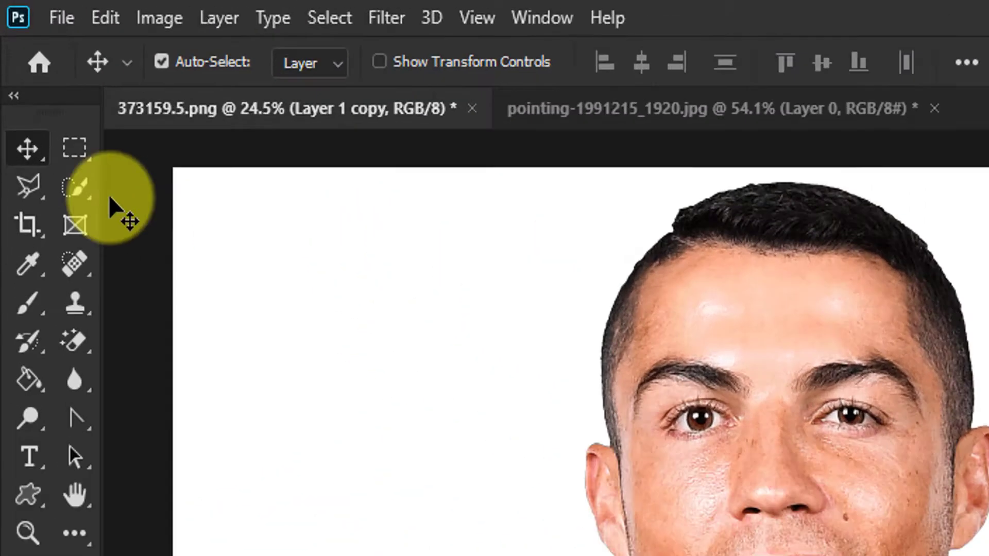
right_click(39, 76)
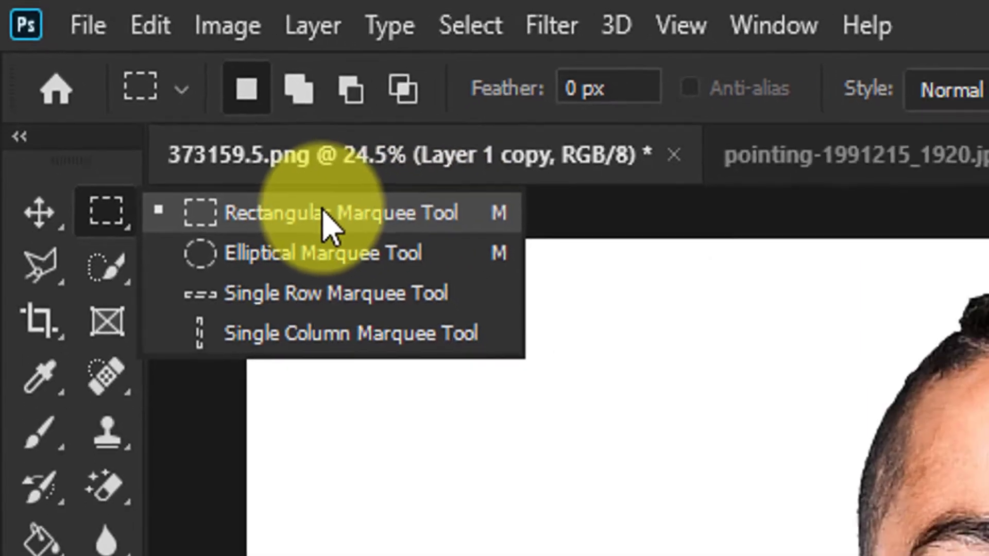
left_click(374, 245)
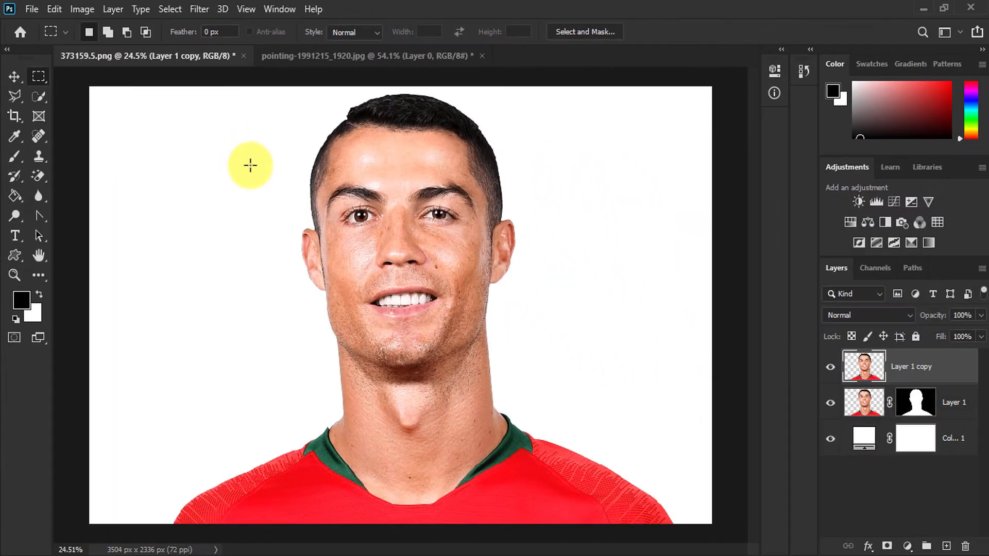
left_click_drag(247, 157, 583, 250)
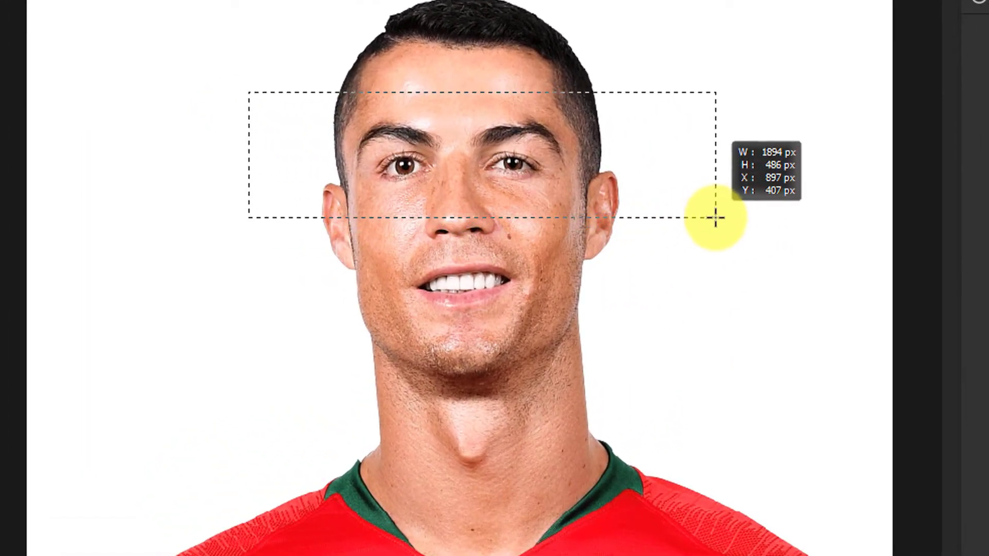
left_click_drag(716, 206, 713, 206)
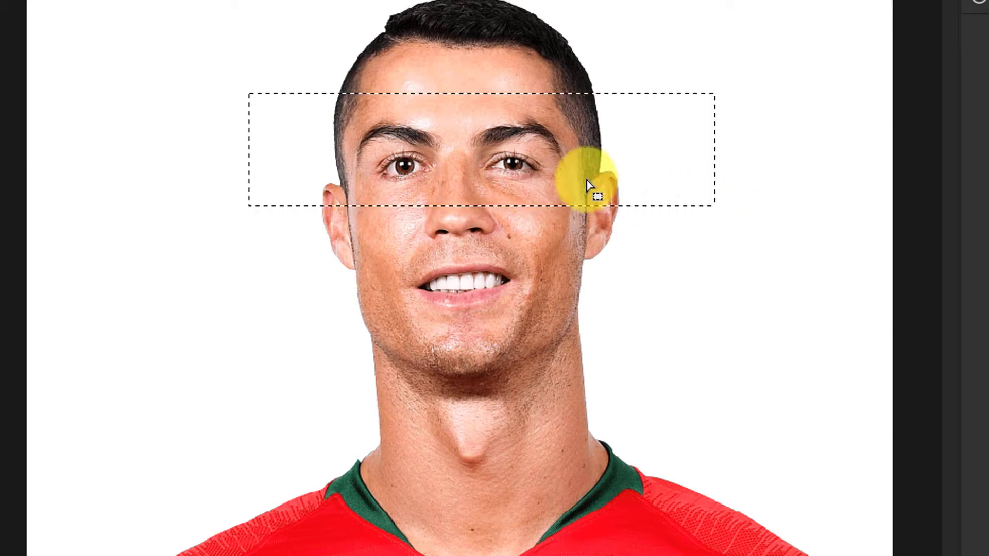
right_click(466, 139)
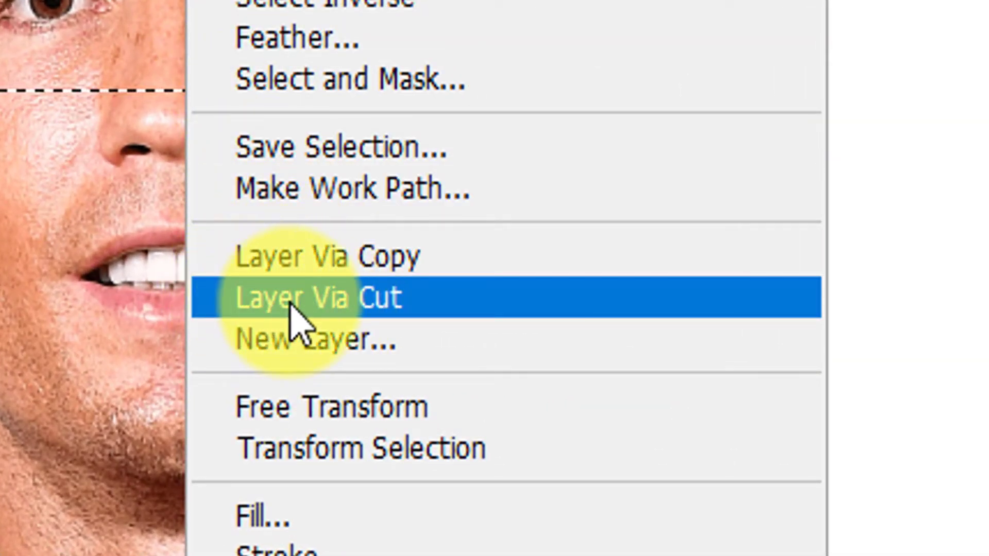
left_click(289, 303)
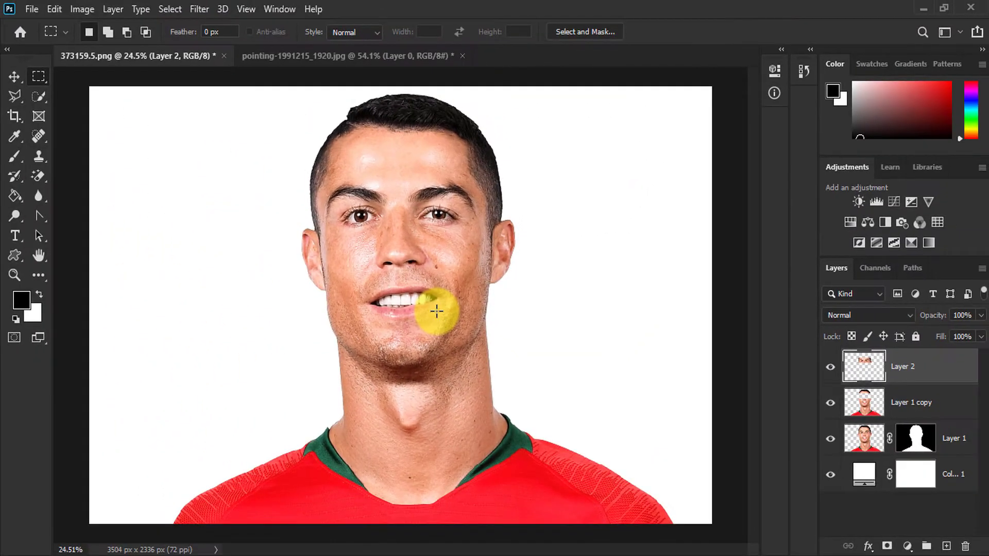
Step: Hide the masked Layer 1 and toggle the visibility of the cut eye strip on Layer 2 to check it
left_click(14, 76)
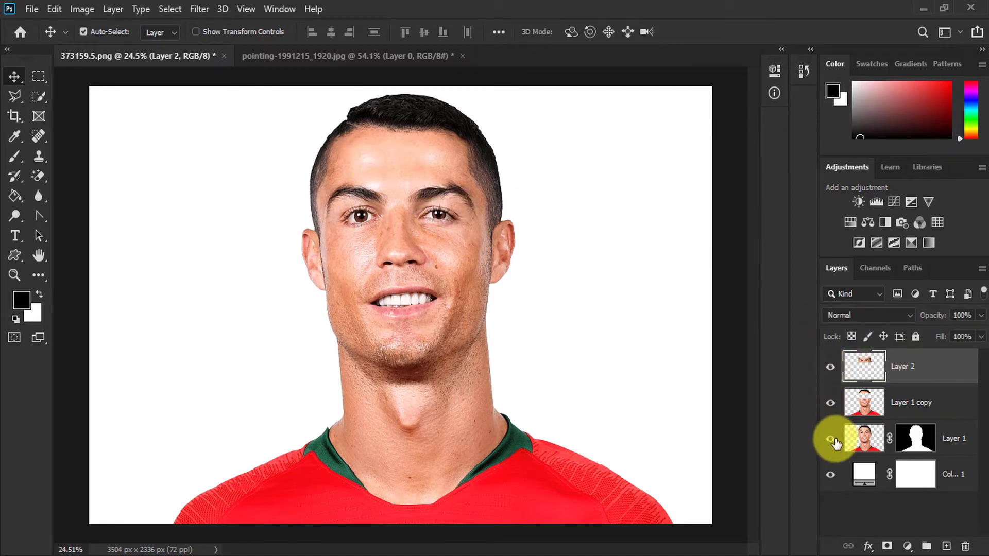
left_click(830, 369)
left_click(830, 370)
left_click(830, 370)
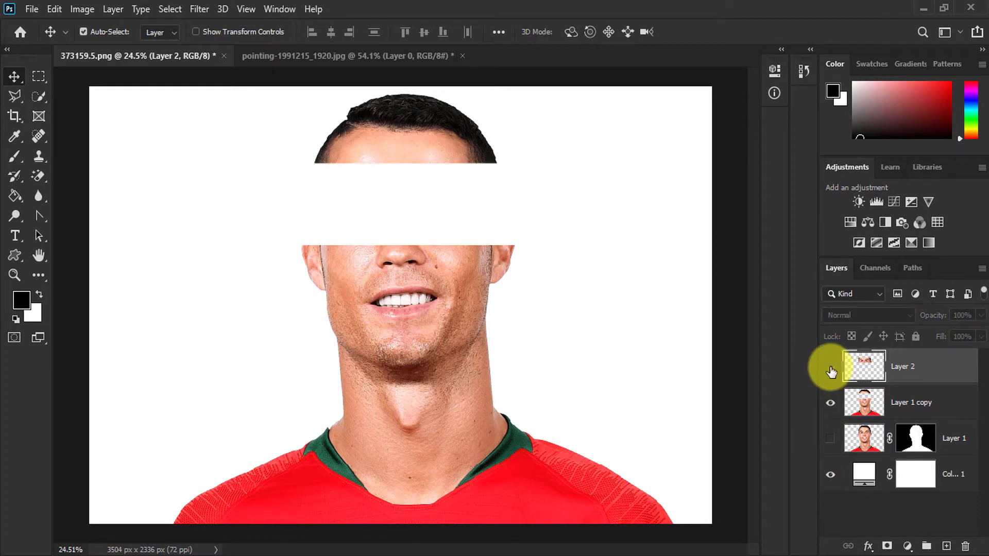
left_click(830, 370)
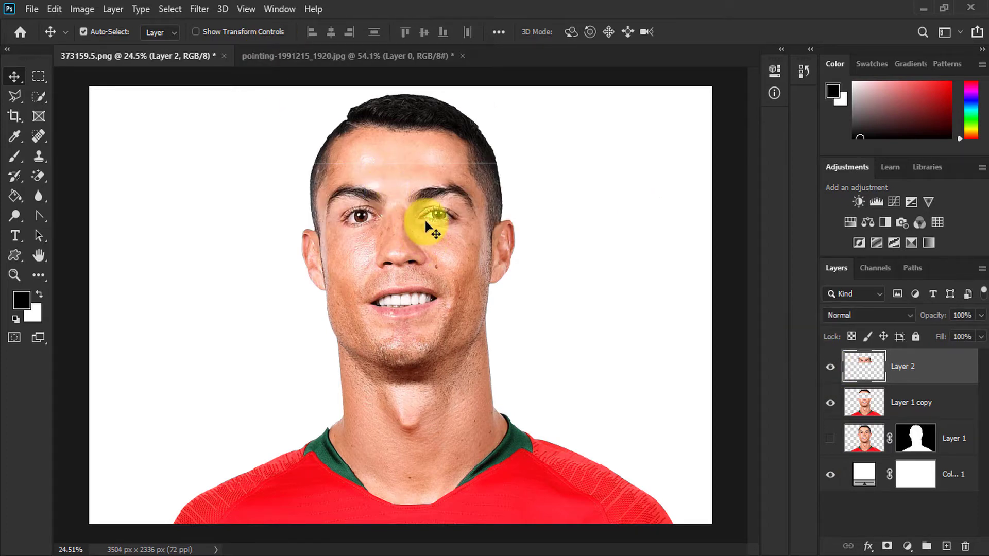
Step: Shift the eye strip on Layer 2 horizontally to the left so it is offset from the rest of the face
key("shift+Left")
key("shift+Left")
key("shift+Left")
key("shift+Left")
key("shift+Left")
key("shift+Left")
key("shift+Left")
key("shift+Left")
key("shift+Left")
key("shift+Left")
key("shift+Left")
key("shift+Left")
key("shift+Left")
key("shift+Left")
key("shift+Left")
key("shift+Left")
key("shift+Left")
key("shift+Left")
key("shift+Left")
key("shift+Left")
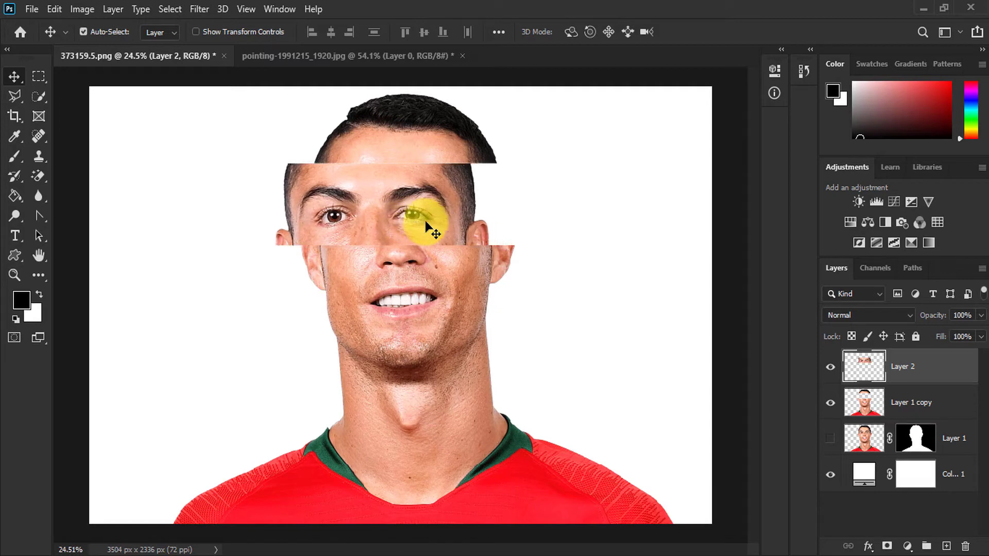
Step: Nudge the eye strip on Layer 2 further left so a wide gap opens beside its right-hand ear
key("shift+Left")
key("shift+Left")
key("shift+Left")
key("shift+Left")
key("shift+Left")
key("shift+Left")
key("shift+Left")
key("shift+Left")
key("shift+Left")
key("shift+Left")
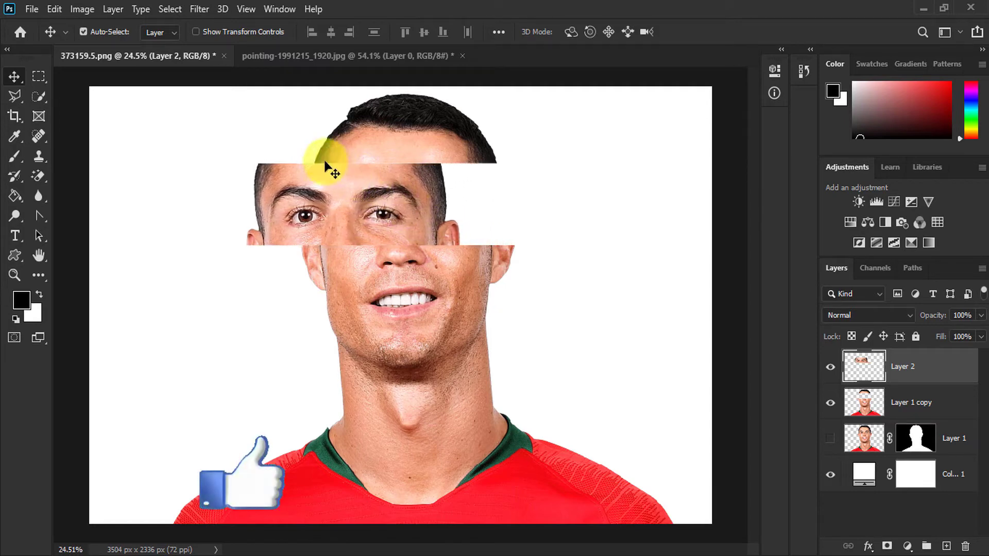
key("shift+Left")
key("shift+Left")
key("shift+Left")
key("shift+Left")
key("shift+Left")
key("shift+Left")
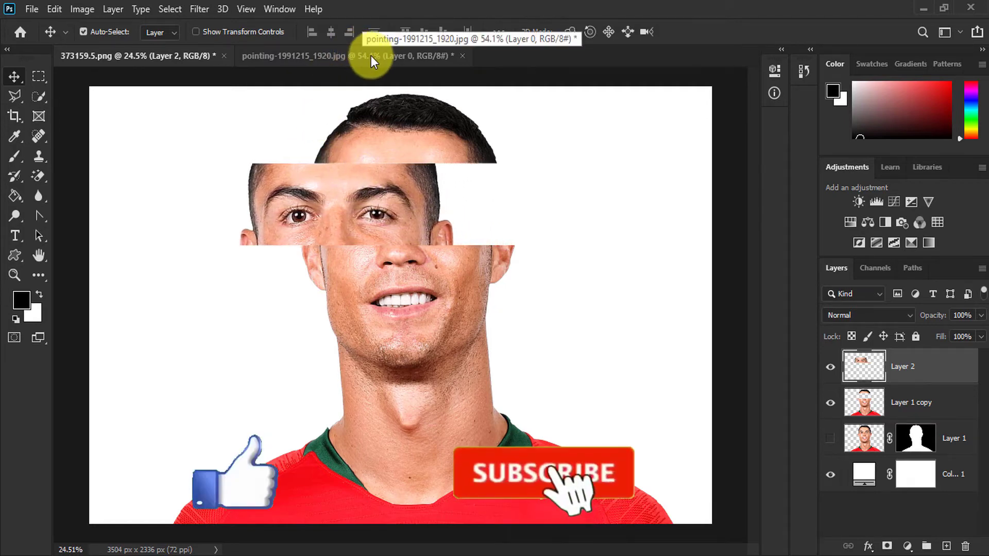
key("shift+Left")
key("shift+Left")
key("shift+Left")
key("shift+Left")
key("shift+Left")
key("shift+Left")
key("shift+Left")
key("shift+Left")
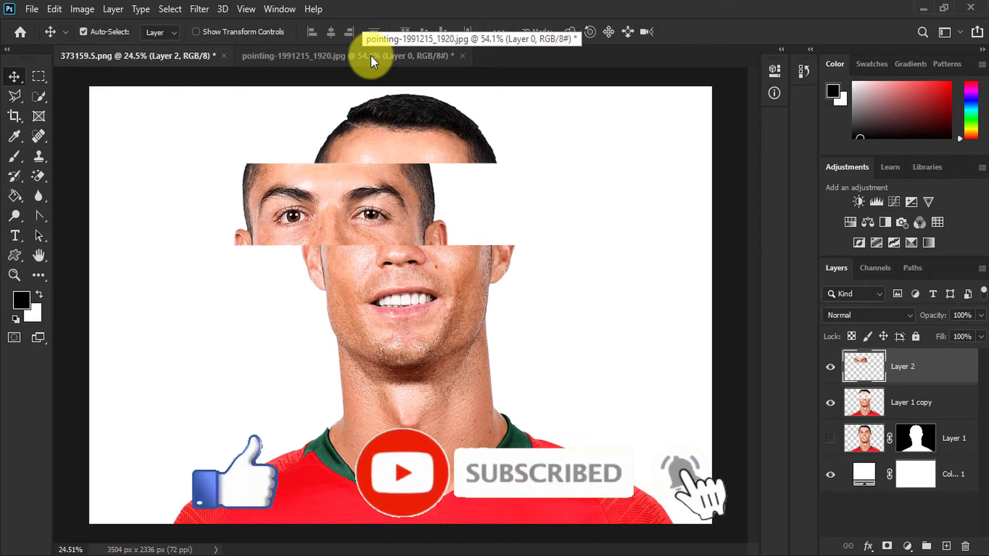
Step: Switch to the pointing-1991215_1920.jpg document containing the two cut-out hands
left_click(370, 56)
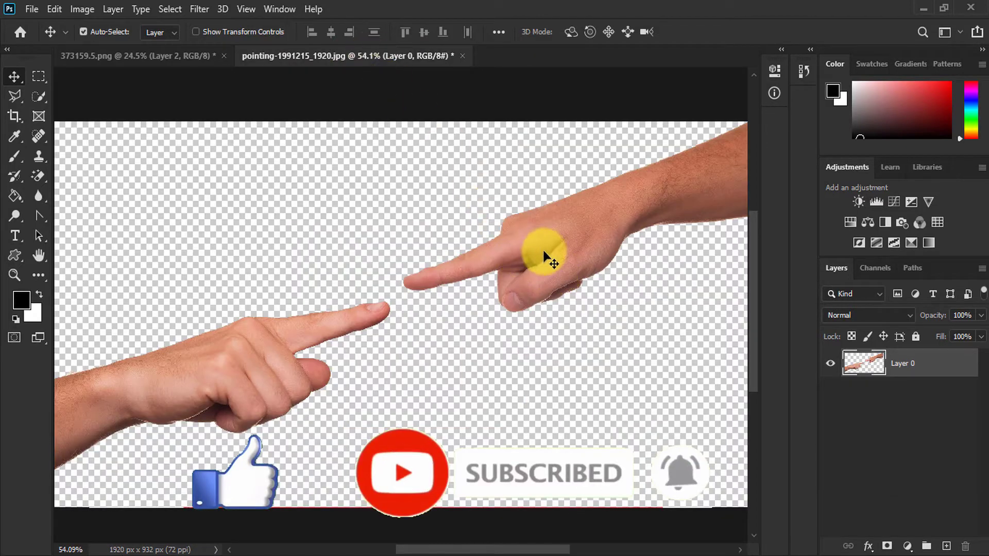
left_click(45, 94)
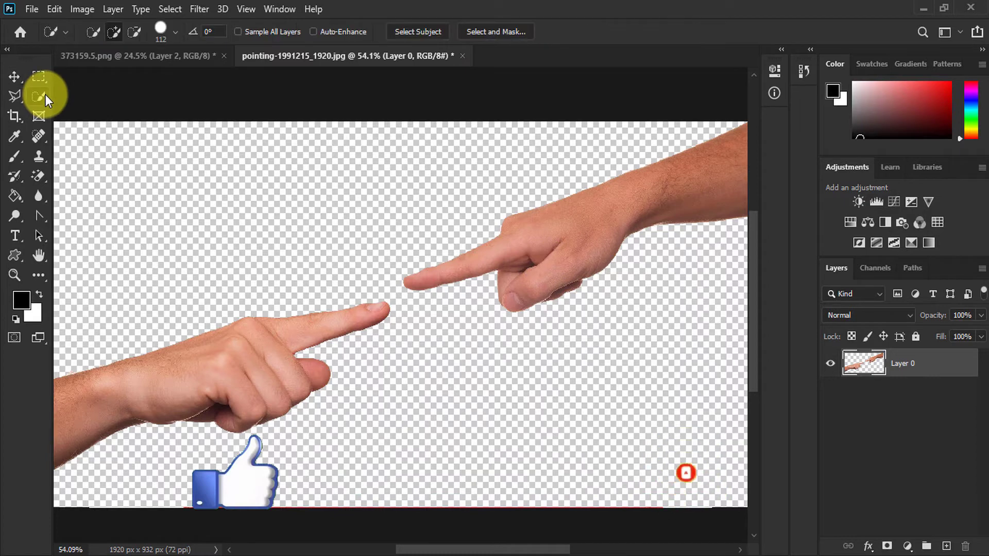
right_click(44, 95)
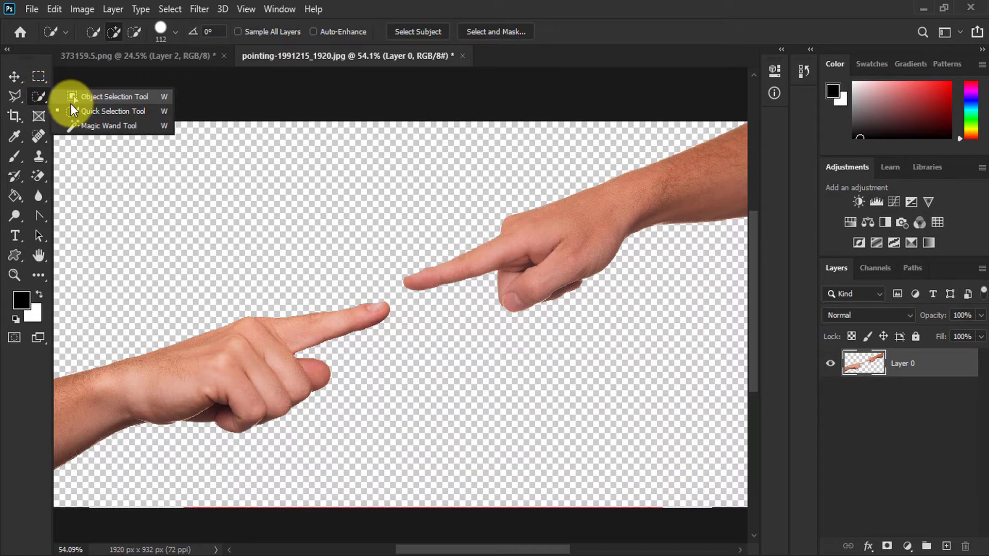
right_click(39, 78)
left_click(99, 77)
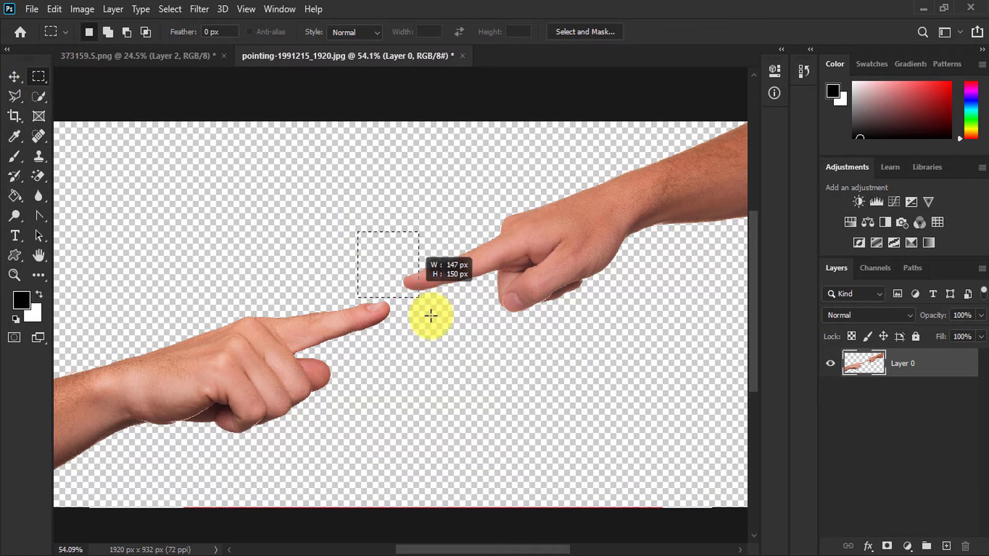
left_click_drag(430, 315, 542, 344)
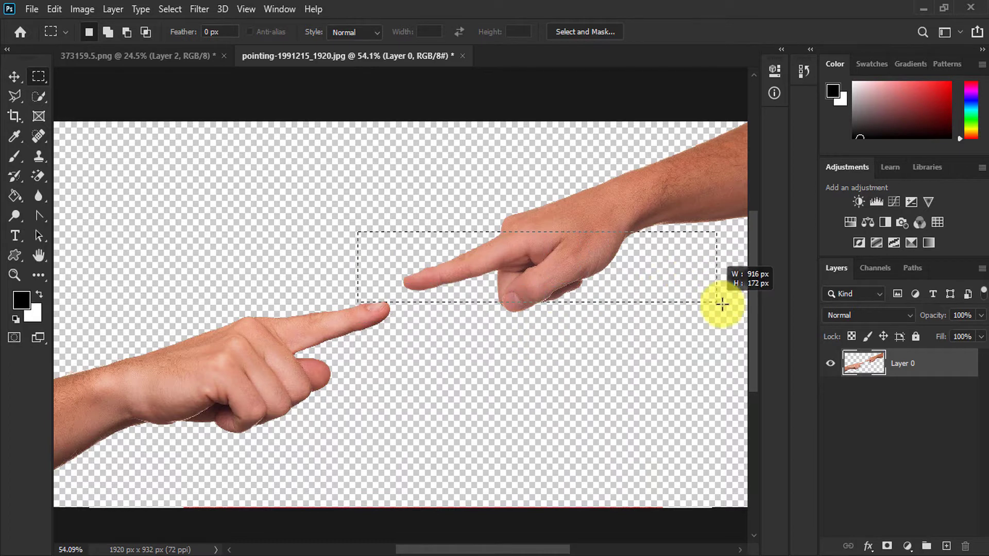
left_click_drag(736, 299, 746, 298)
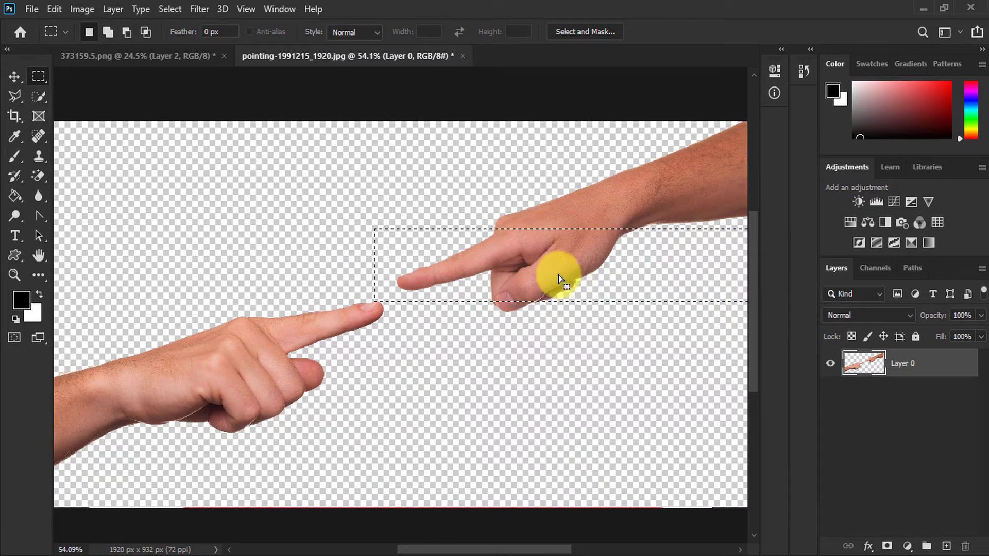
left_click(573, 274)
left_click(39, 97)
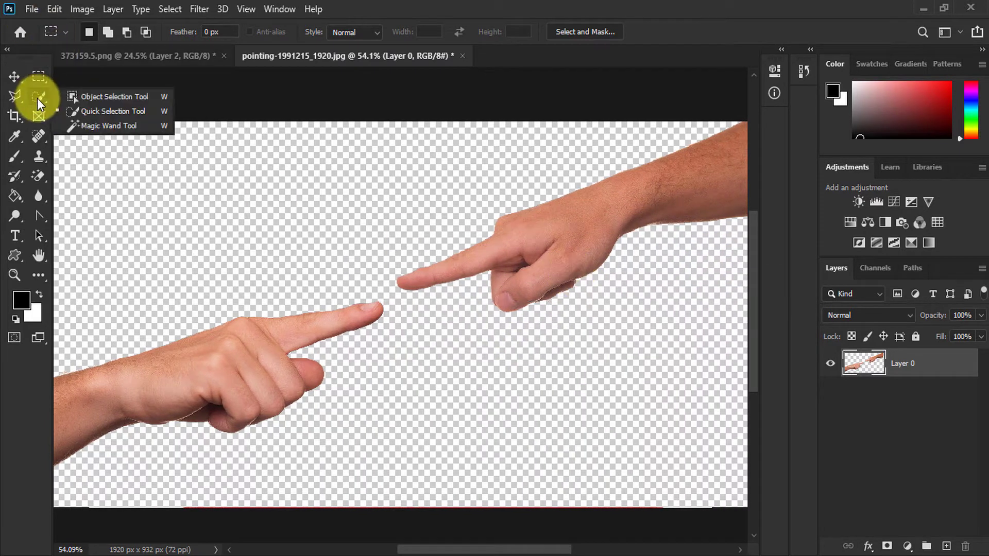
Step: Outline the upper-right hand with the Polygonal Lasso and move it into the 373159.5.png portrait as a new layer
left_click(14, 96)
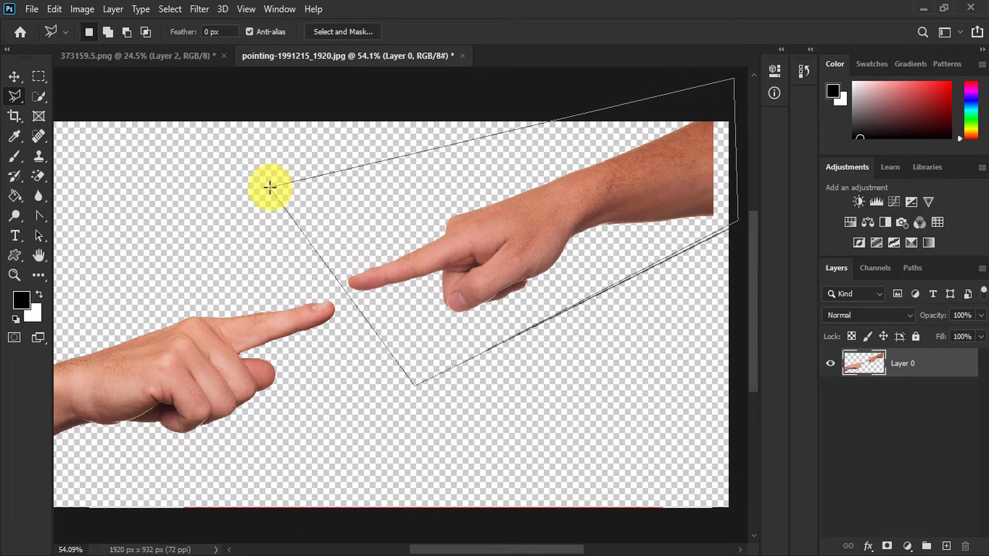
key("v")
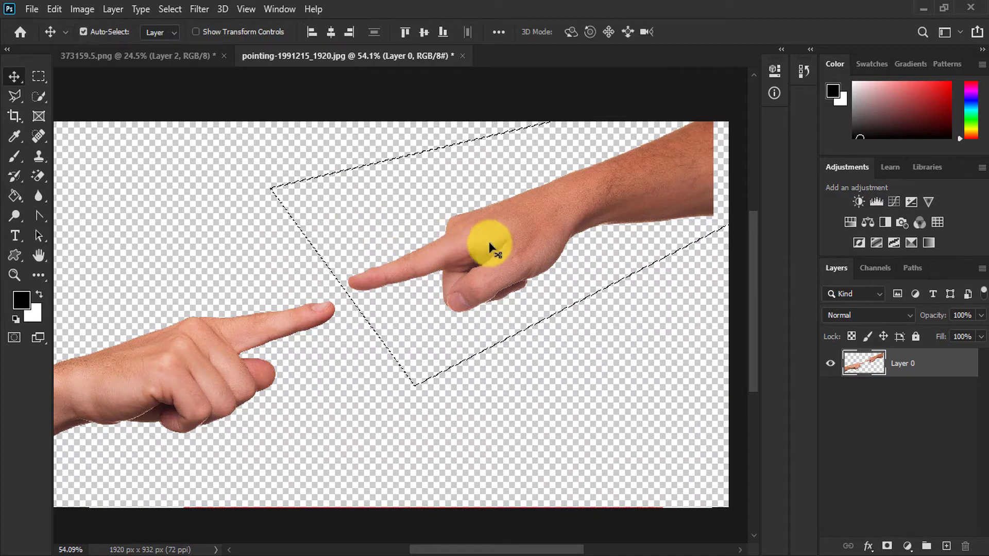
left_click_drag(488, 246, 457, 227)
left_click_drag(597, 226, 595, 227)
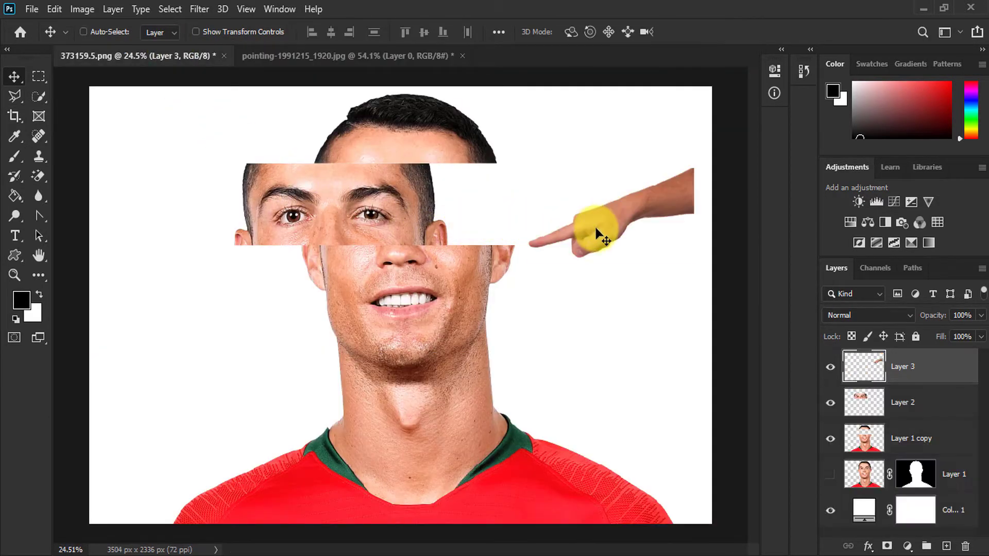
Step: Transform the hand on Layer 3 to about 156% width, 127% height and 11.7° rotation, with its finger pointing at the eye strip's ear
key("ctrl+t")
left_click_drag(709, 251, 696, 278)
left_click_drag(644, 223, 604, 208)
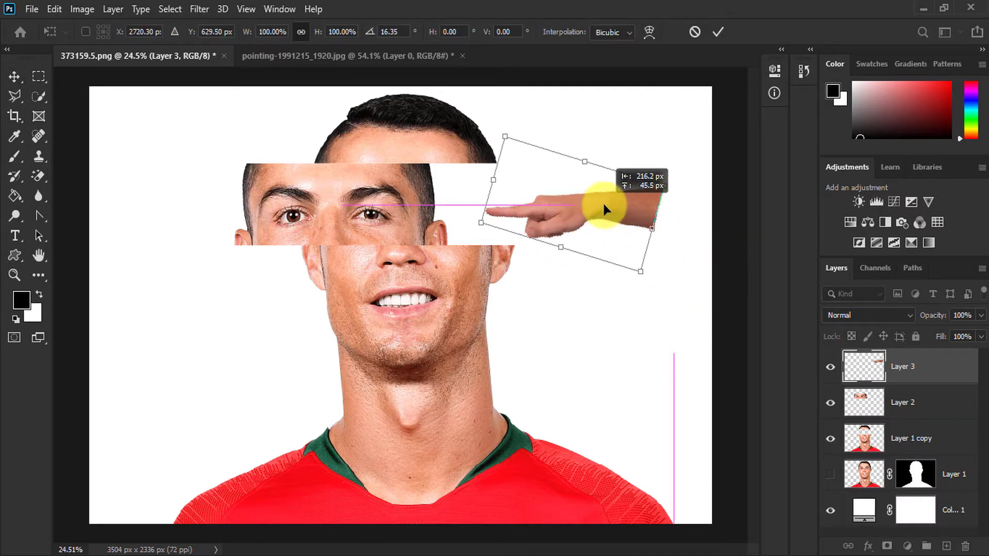
mouse_move(653, 231)
left_mouse_down()
mouse_move(701, 217)
mouse_move(690, 232)
mouse_move(712, 238)
mouse_move(658, 220)
left_mouse_up()
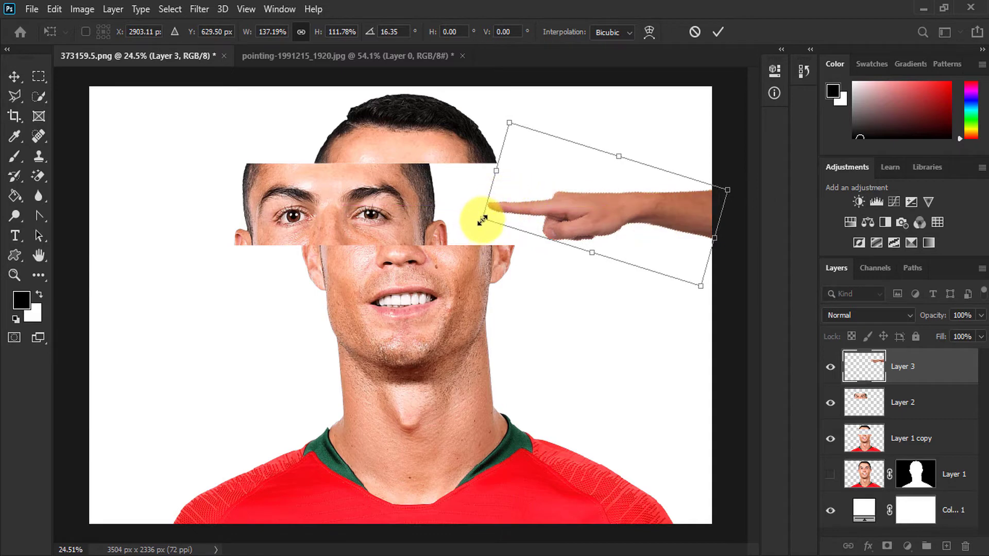
left_click_drag(466, 224, 470, 223)
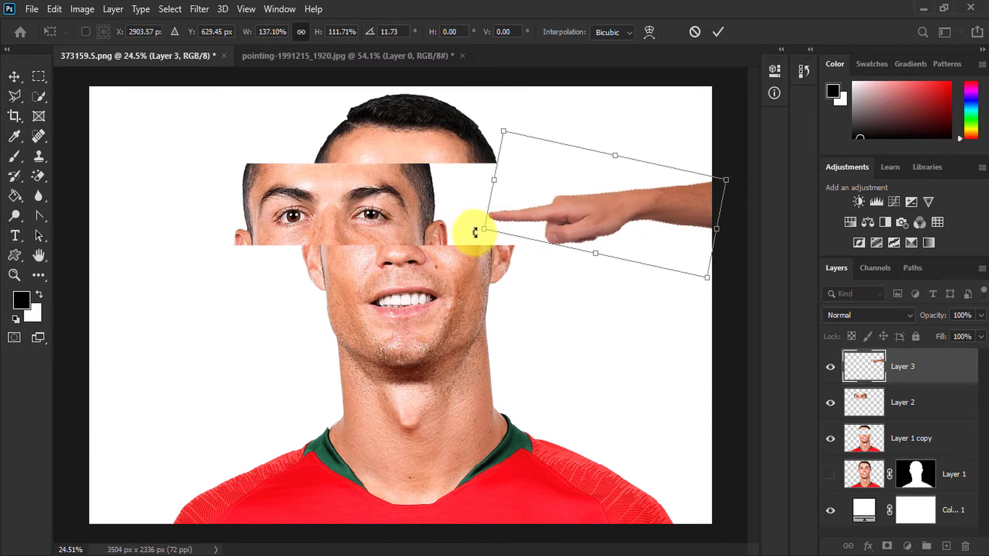
left_click_drag(551, 203, 564, 197)
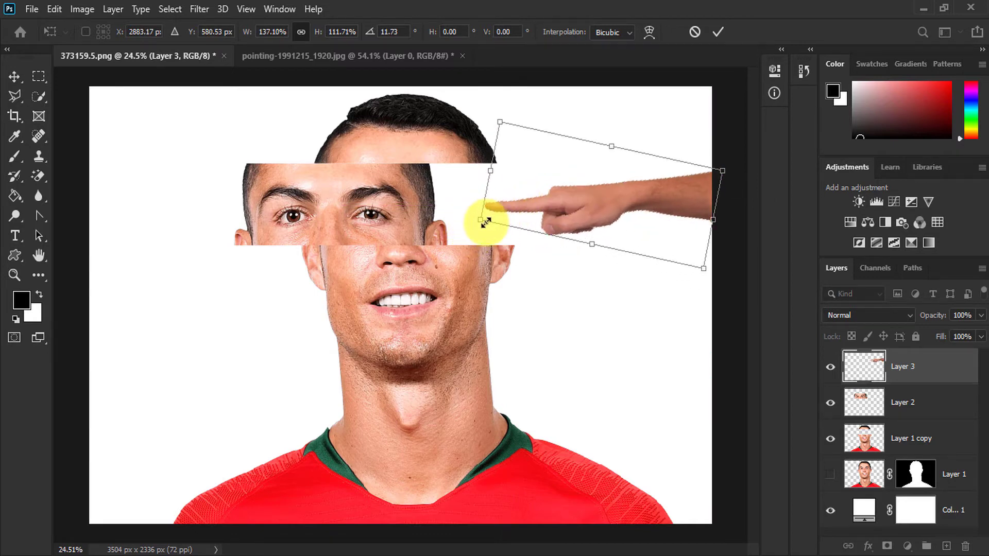
left_click_drag(481, 215, 458, 225)
left_click_drag(572, 222, 585, 213)
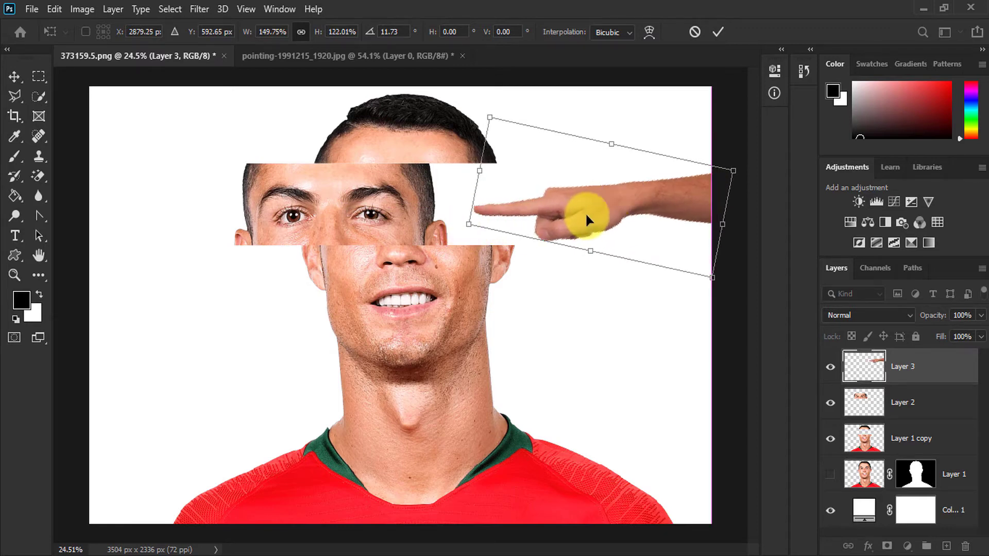
left_click_drag(474, 224, 458, 224)
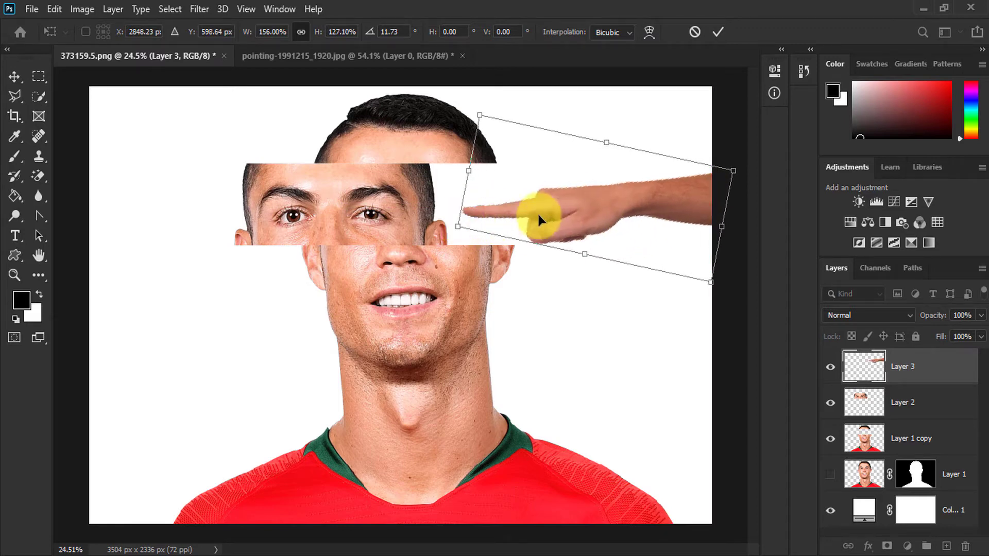
left_click_drag(565, 211, 573, 206)
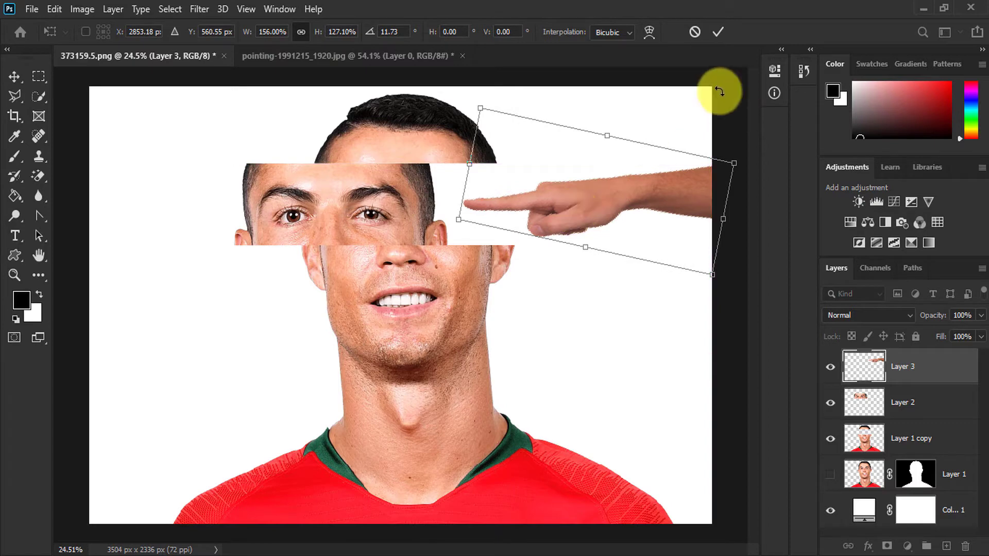
left_click(718, 33)
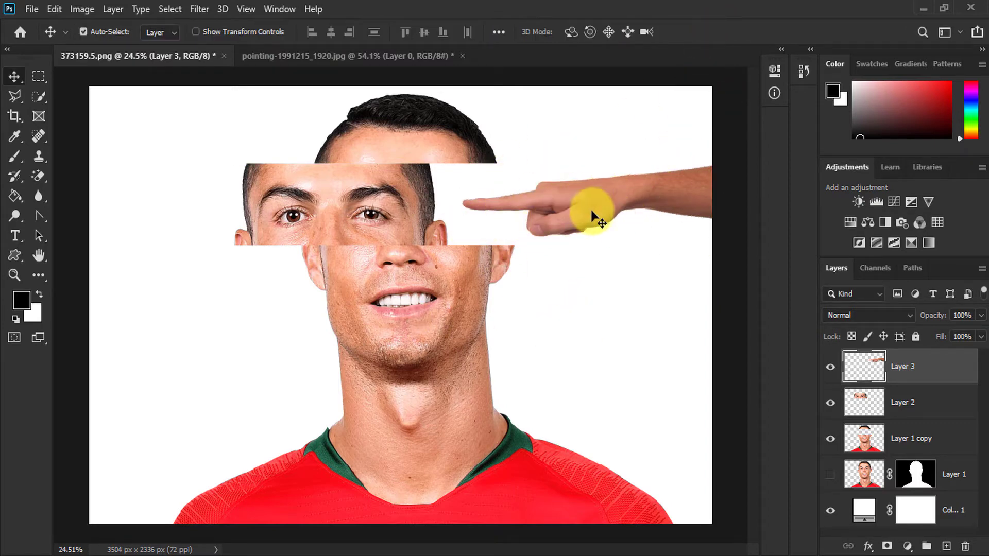
Step: Duplicate the hand layer, Layer 3, within the portrait document as Layer 3 copy
right_click(911, 380)
left_click(915, 375)
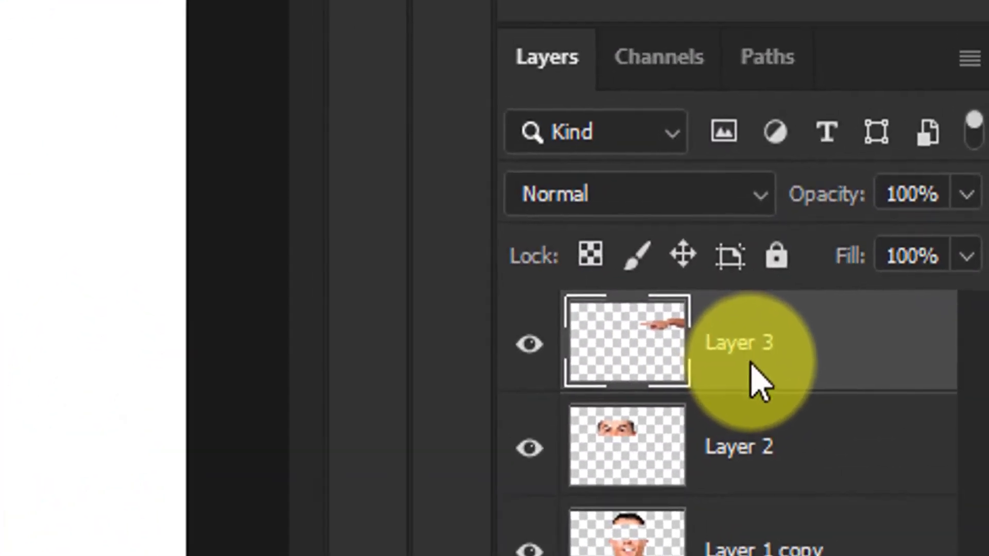
right_click(906, 379)
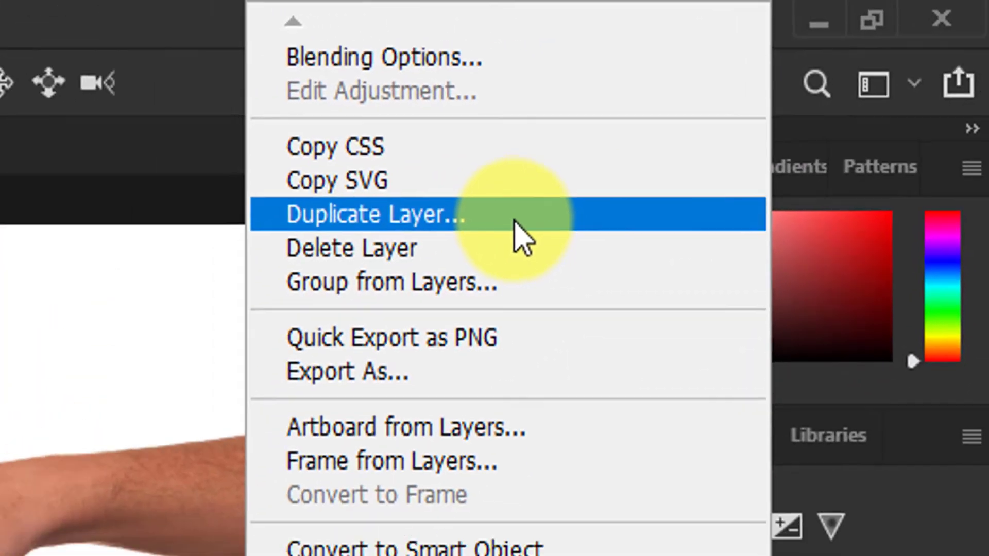
left_click(381, 260)
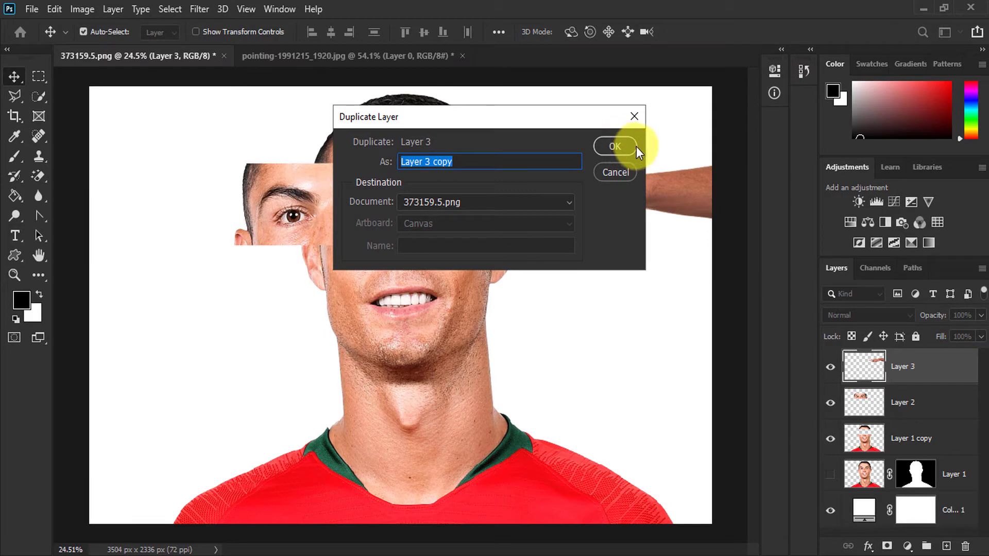
left_click(627, 147)
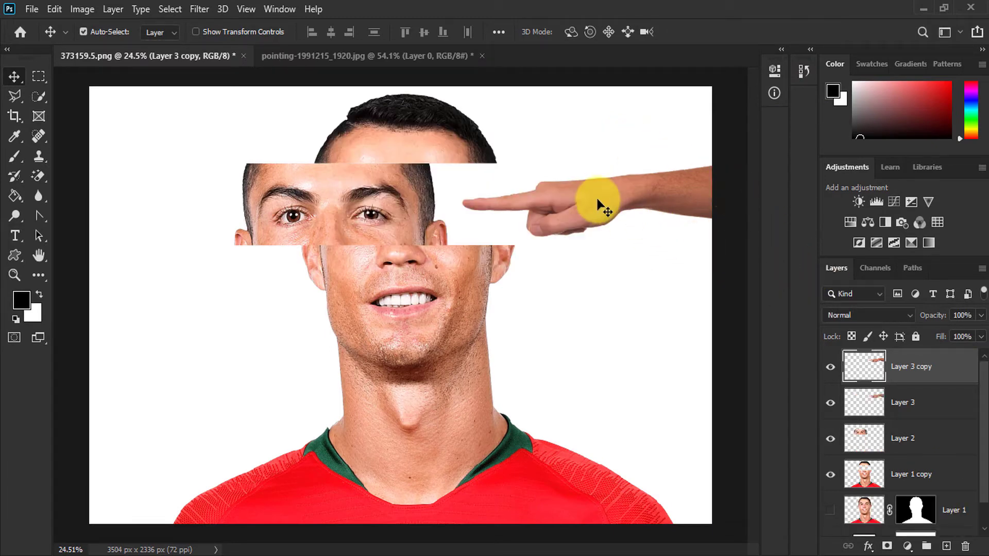
Step: Place the duplicated hand at the canvas's left edge, flipped horizontally and slightly rotated so its finger points at the jaw
left_click_drag(597, 202, 199, 342)
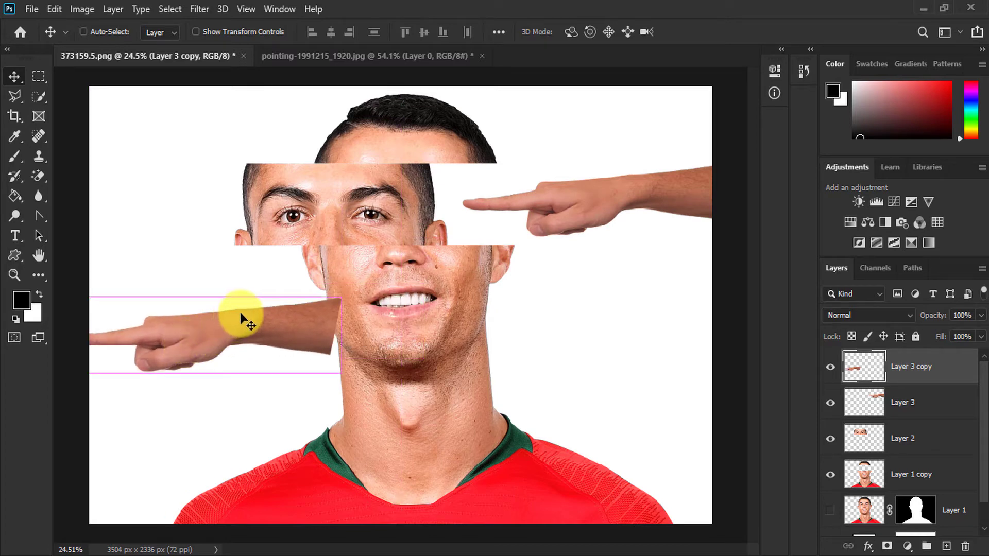
key("ctrl+t")
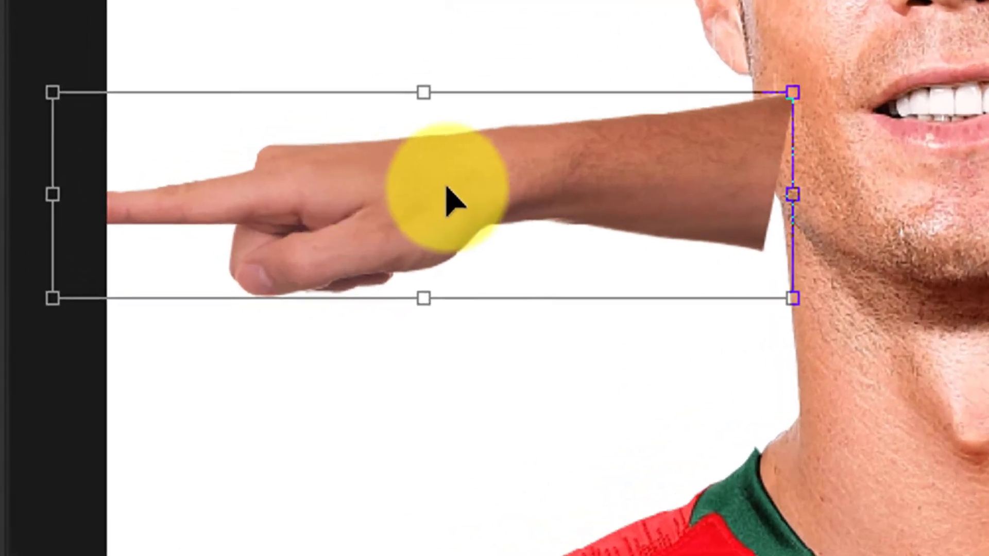
right_click(217, 331)
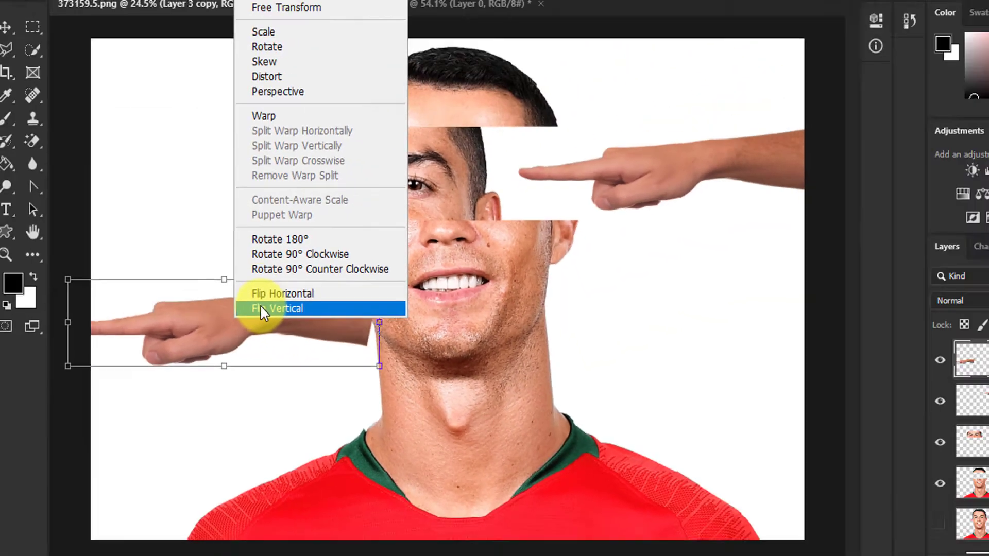
left_click(477, 184)
left_click_drag(364, 372, 84, 315)
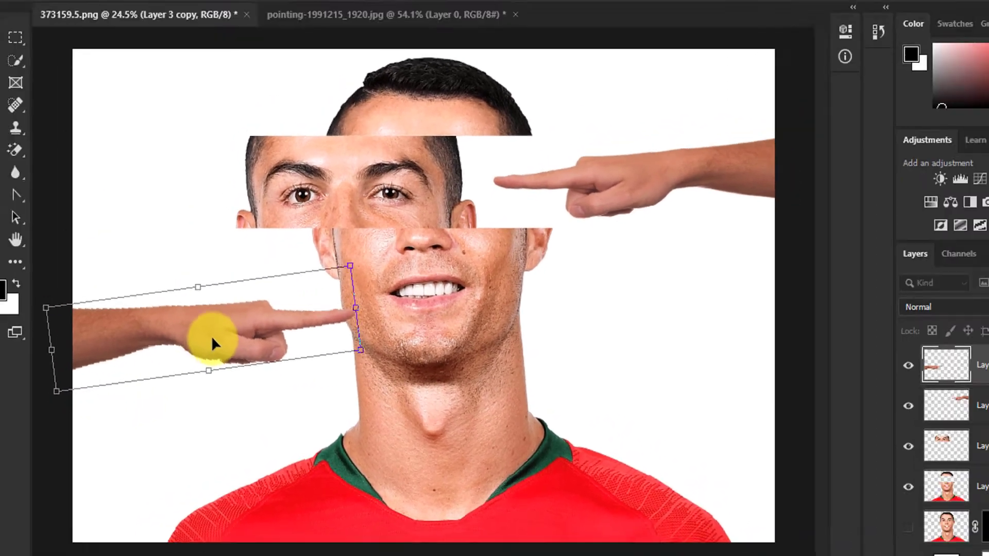
left_click_drag(211, 336, 173, 365)
left_click(717, 32)
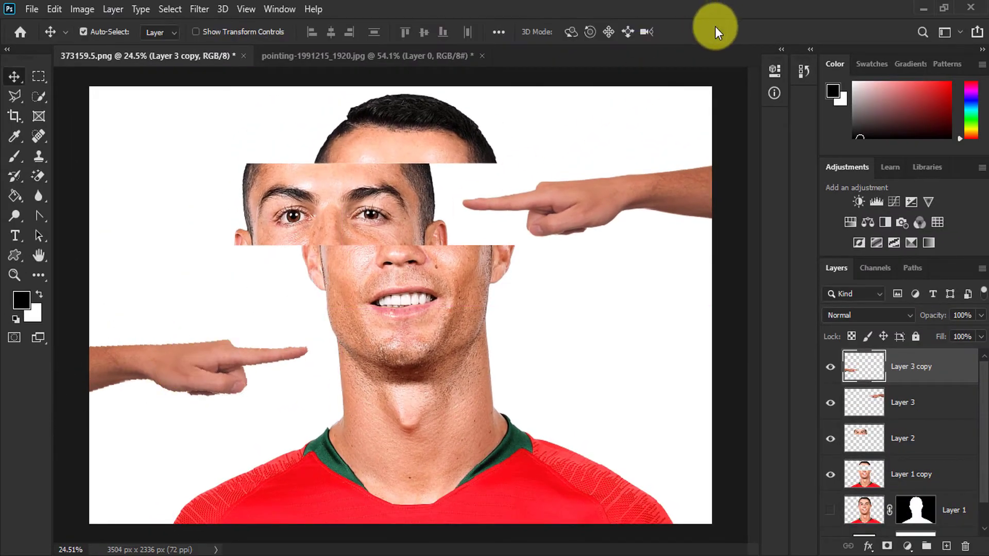
Step: Select a rectangular strip of Layer 1 copy from below the nose to the chin and cut it onto a new layer
left_click(901, 484)
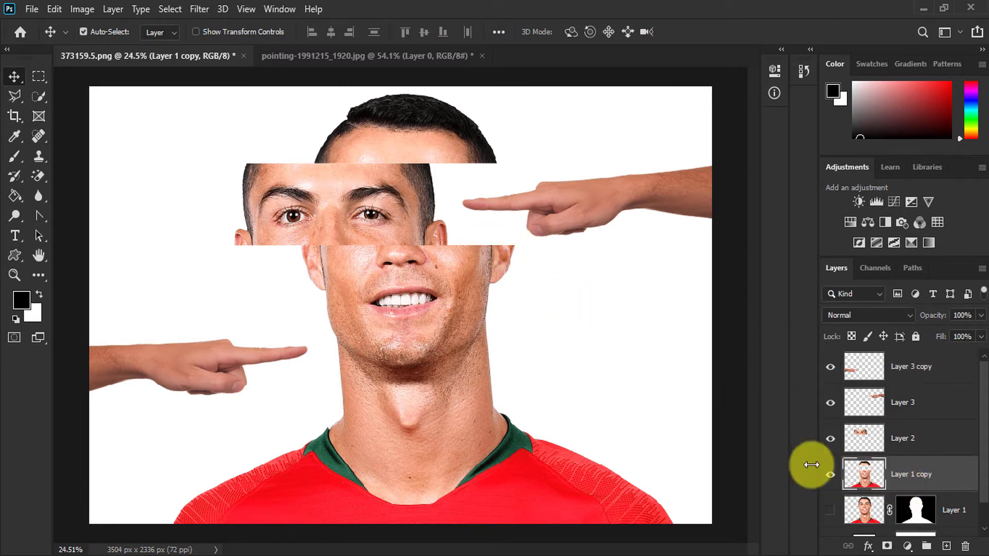
left_click(38, 77)
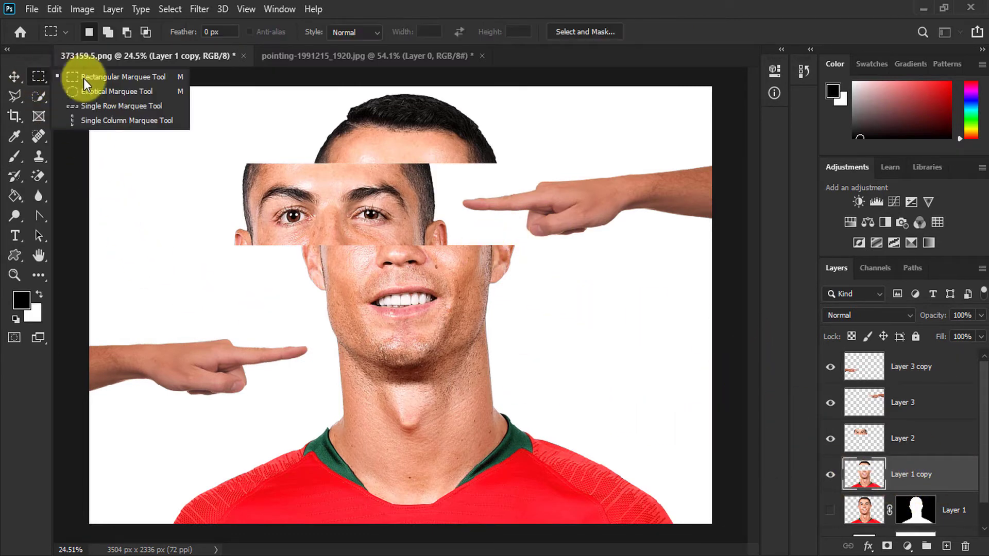
left_click(174, 80)
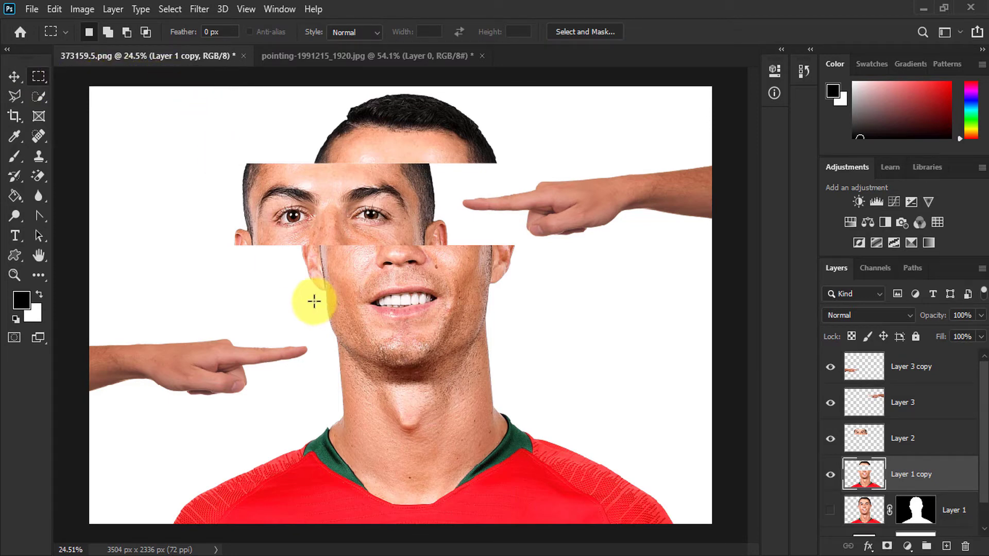
left_click_drag(276, 261, 539, 353)
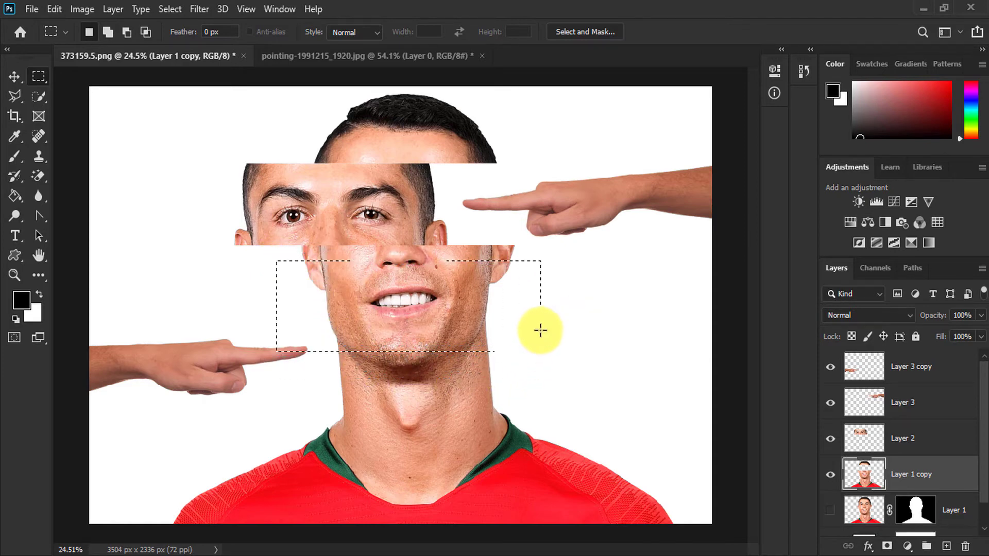
left_click_drag(268, 265, 560, 357)
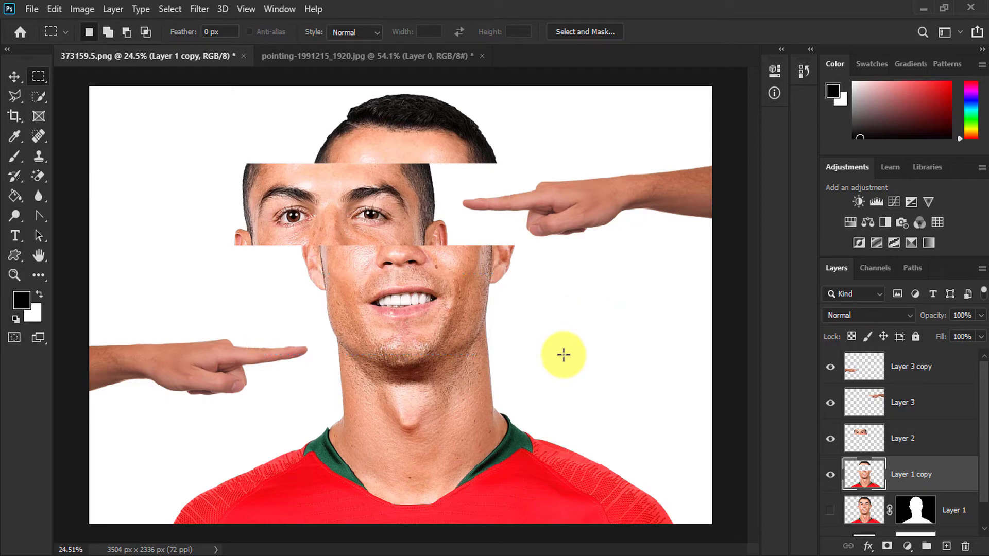
right_click(375, 283)
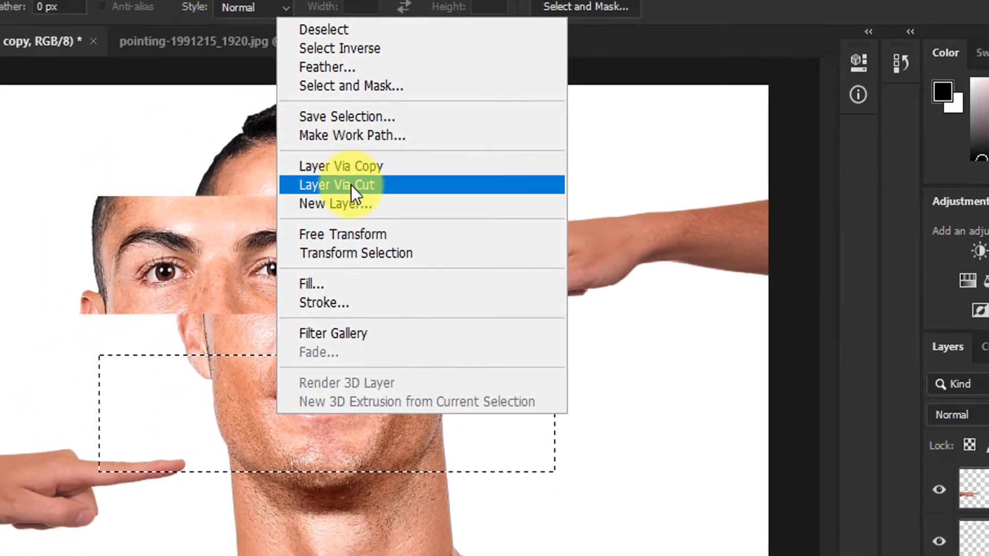
left_click(273, 224)
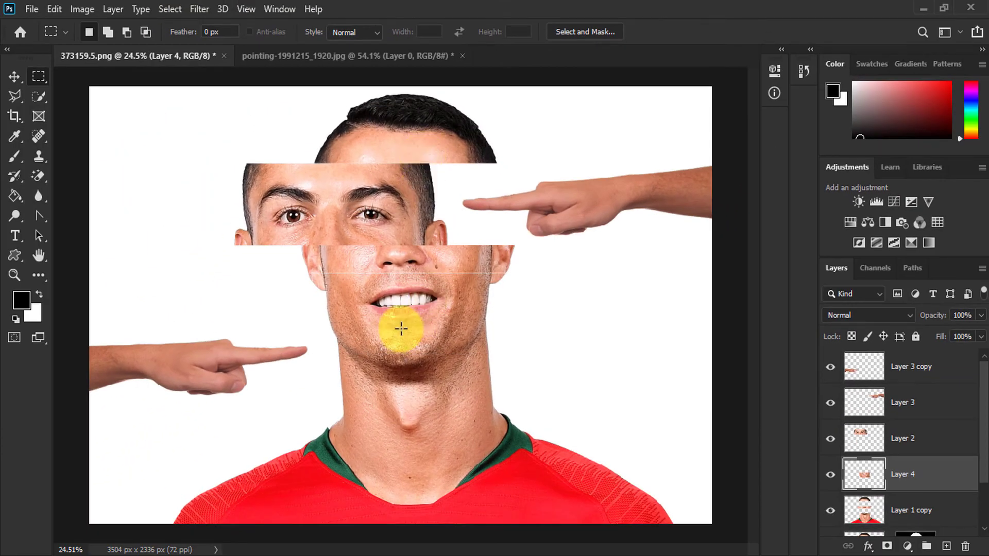
Step: Shift the mouth strip on Layer 4 sideways, away from the hand at the canvas's left edge
left_click(16, 82)
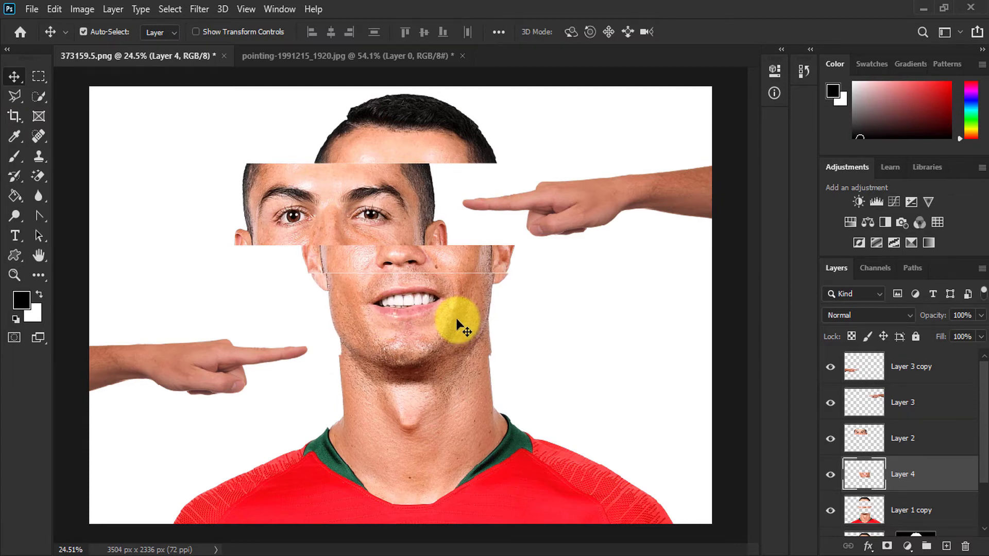
left_click(830, 474)
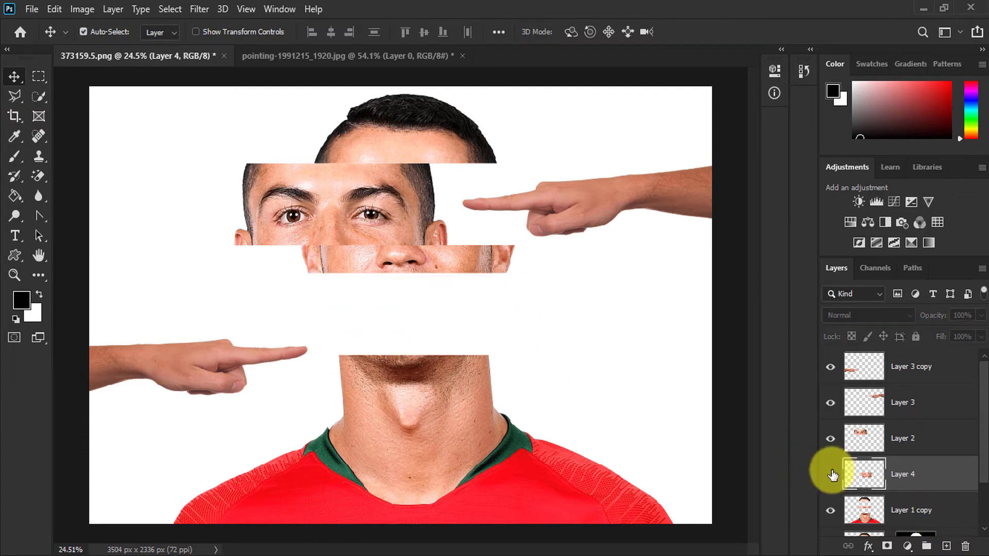
left_click(830, 474)
left_click(829, 481)
left_click(829, 478)
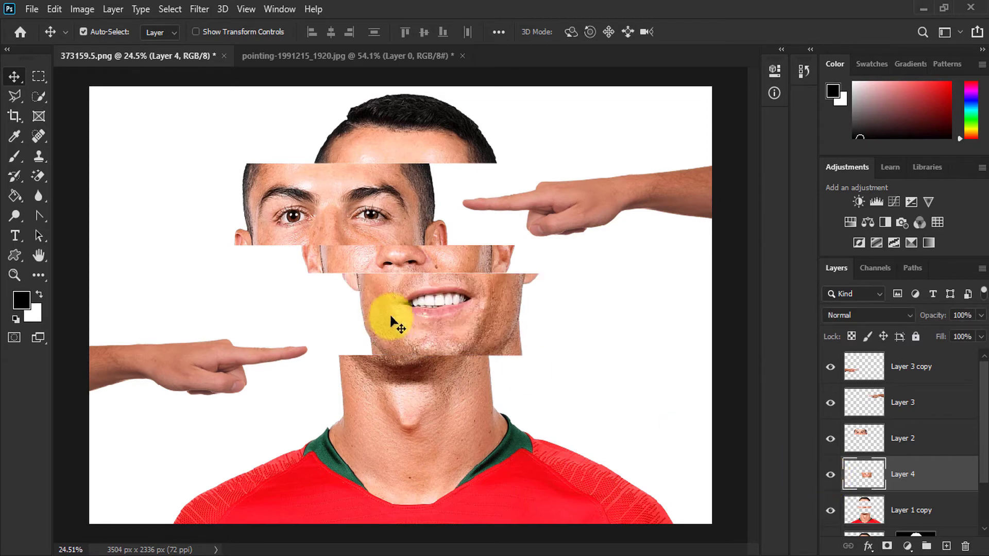
left_click_drag(393, 320, 417, 313)
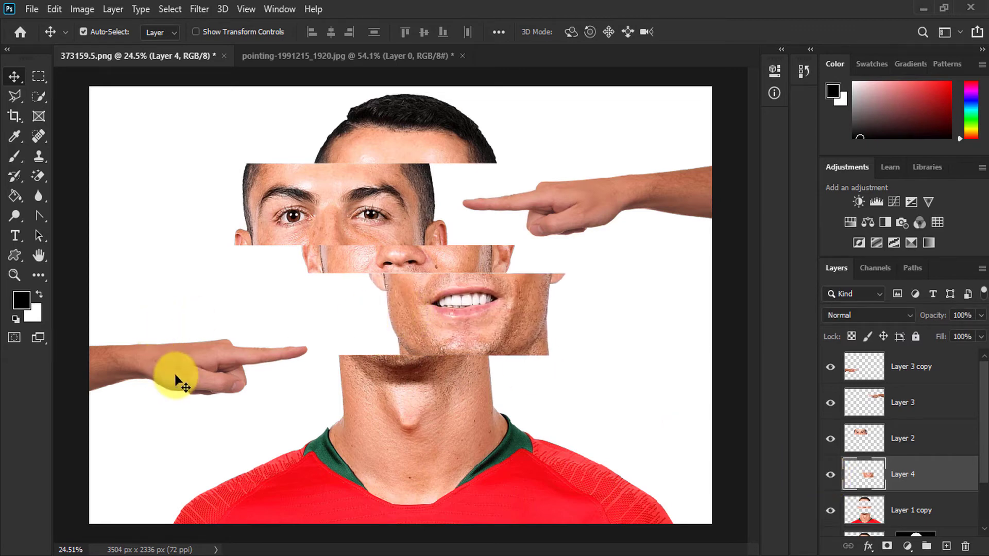
Step: Move the Layer 3 copy hand up to point at the mouth strip and scale it to about 122% width and 103% height
left_click_drag(180, 375, 253, 326)
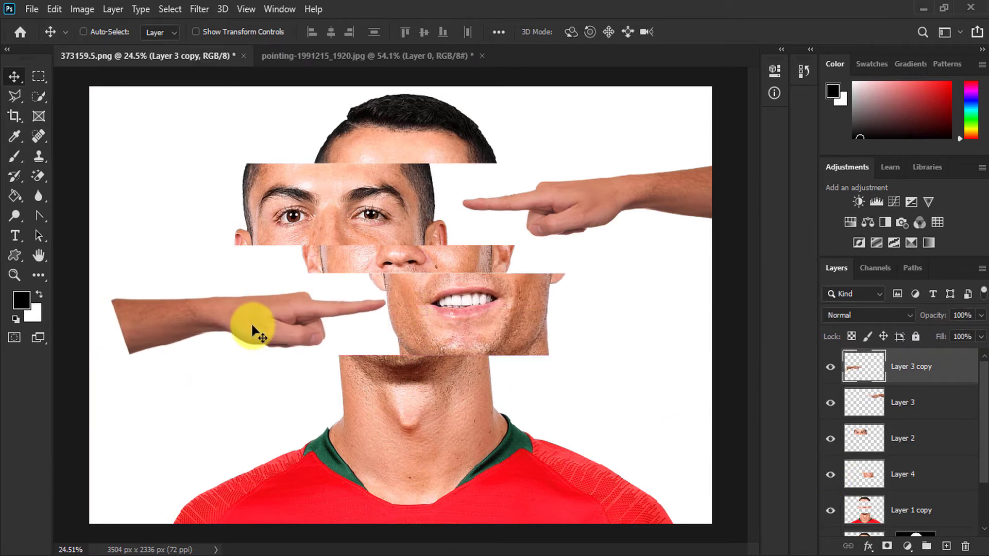
key("ctrl+t")
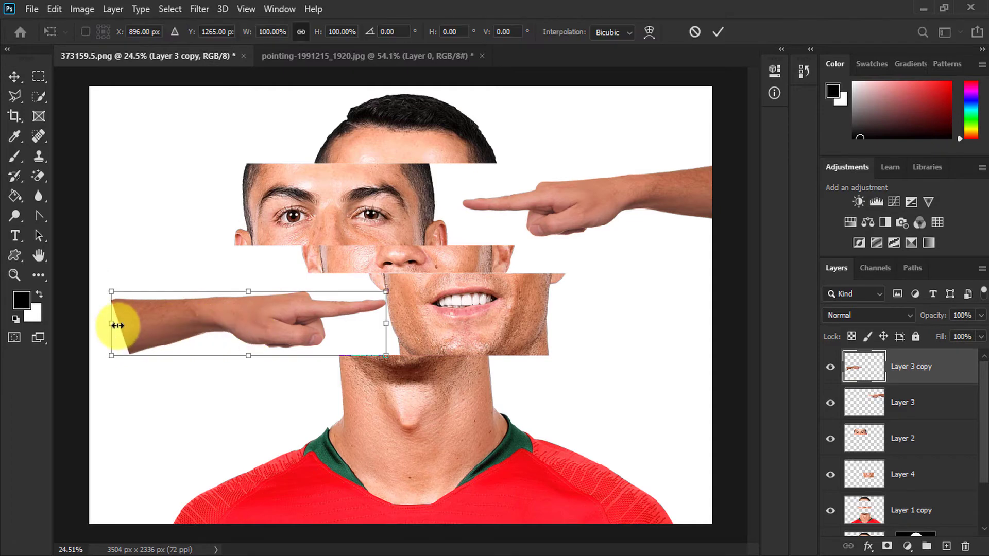
left_click_drag(112, 325, 51, 321)
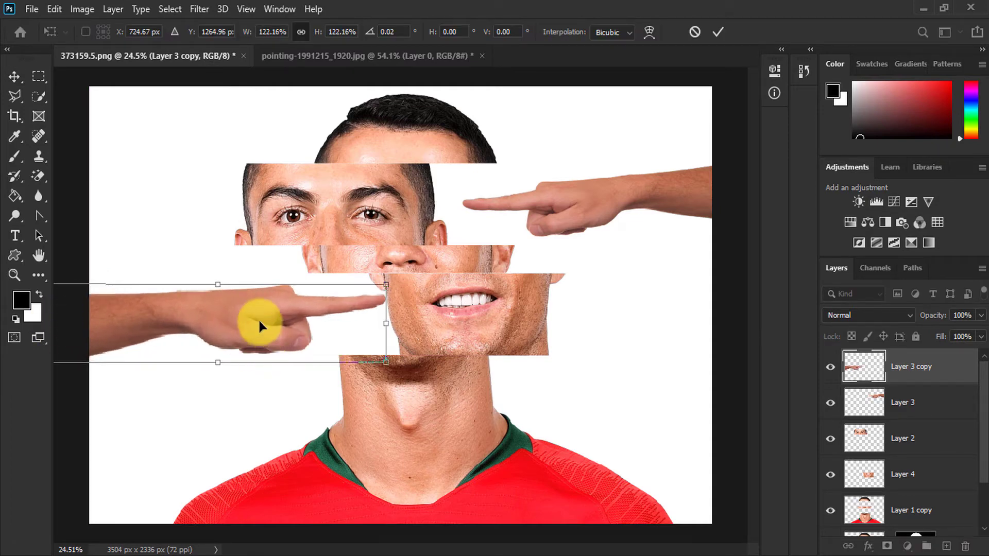
left_click_drag(259, 325, 242, 324)
left_click_drag(200, 282, 217, 314)
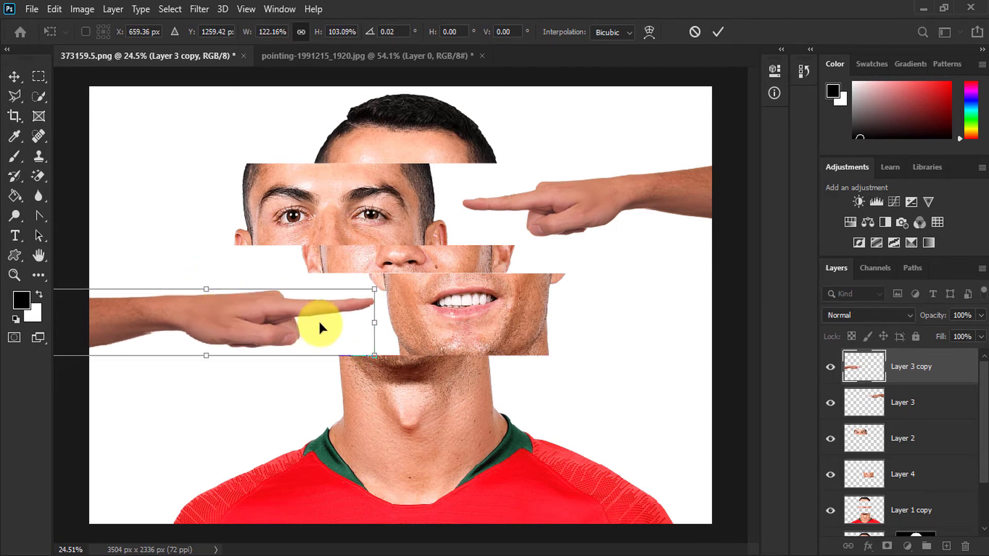
left_click_drag(371, 326, 365, 321)
mouse_move(272, 318)
left_mouse_down()
mouse_move(289, 318)
mouse_move(263, 317)
mouse_move(276, 320)
left_mouse_up()
left_click(718, 32)
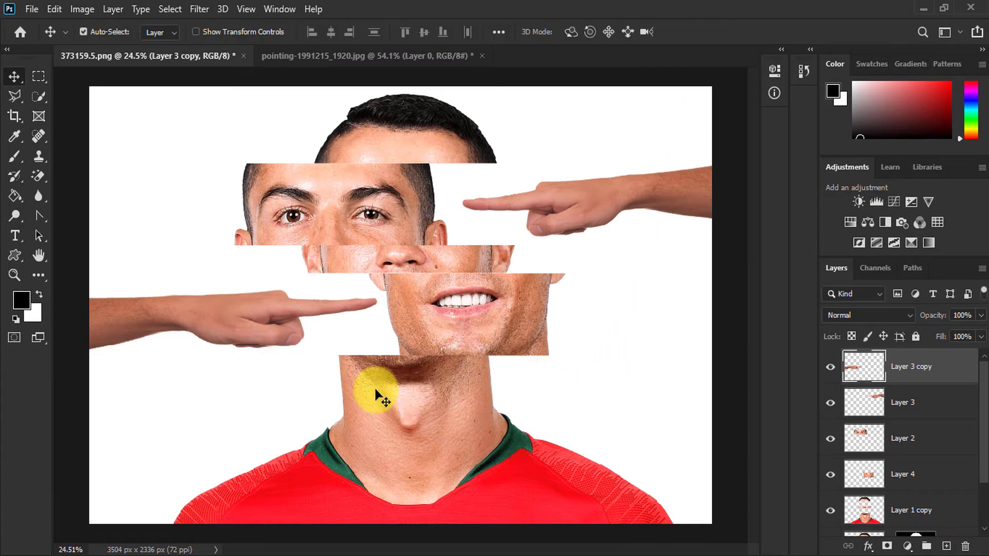
Step: Add a Hue/Saturation adjustment layer above all layers with Saturation set to +28
scroll(486, 309, "down", 1)
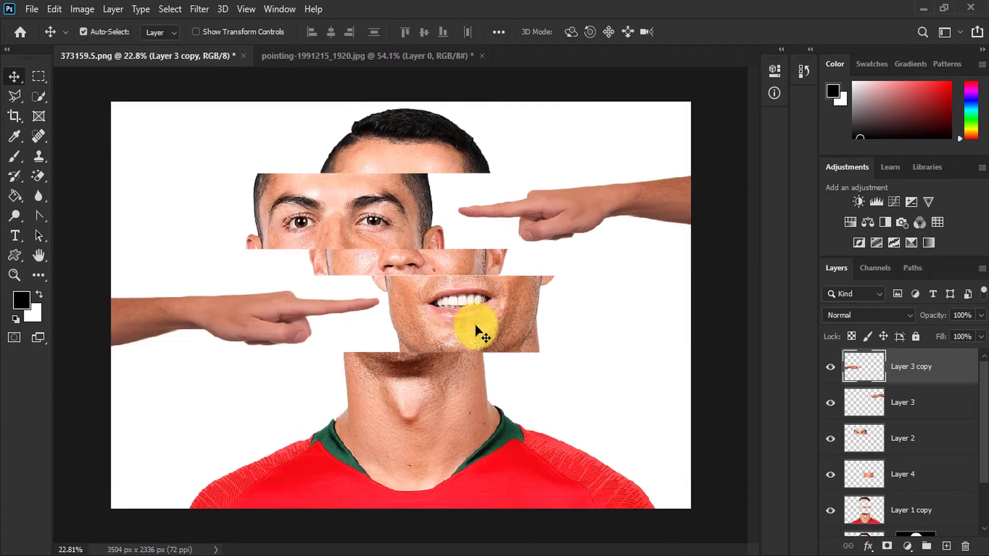
scroll(276, 253, "down", 1)
scroll(419, 309, "up", 2)
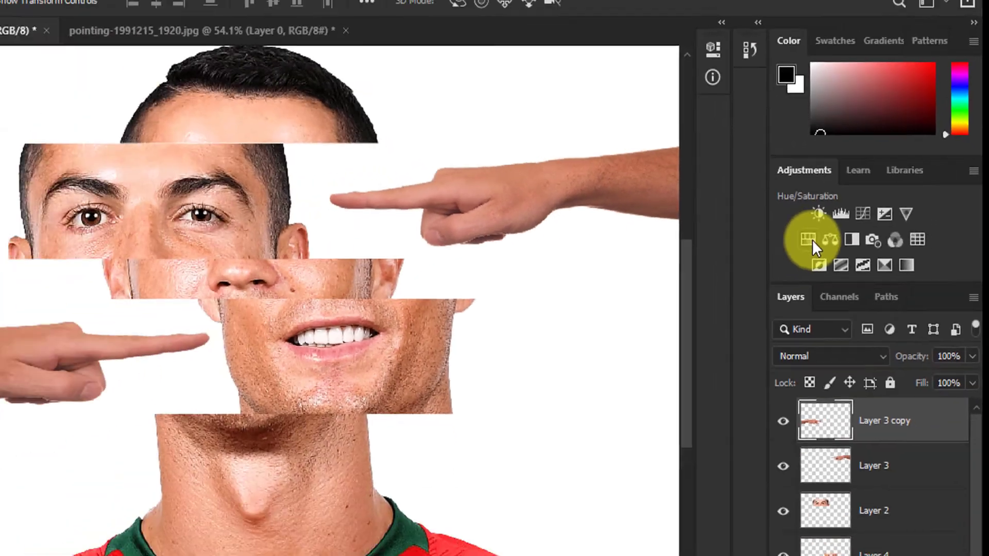
left_click(808, 239)
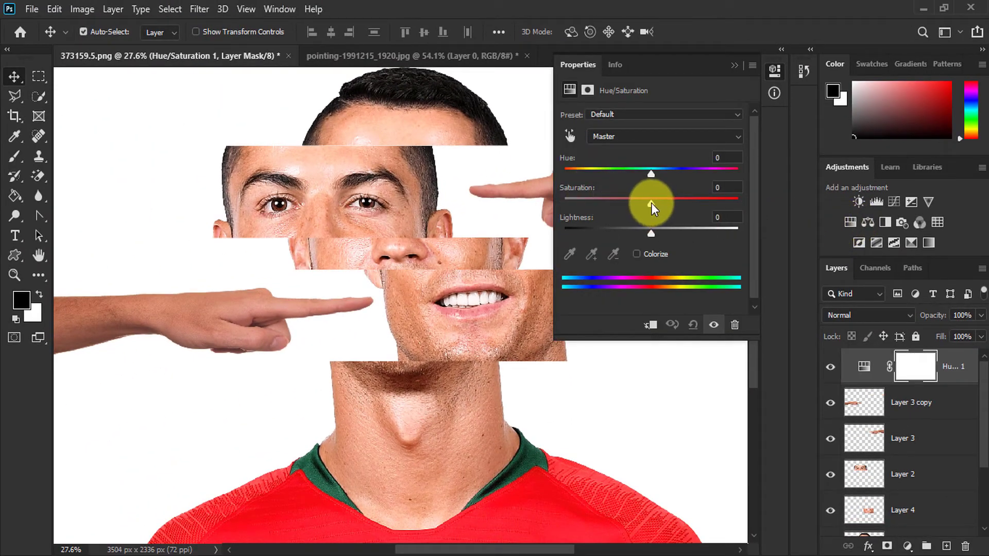
left_click_drag(702, 70, 789, 125)
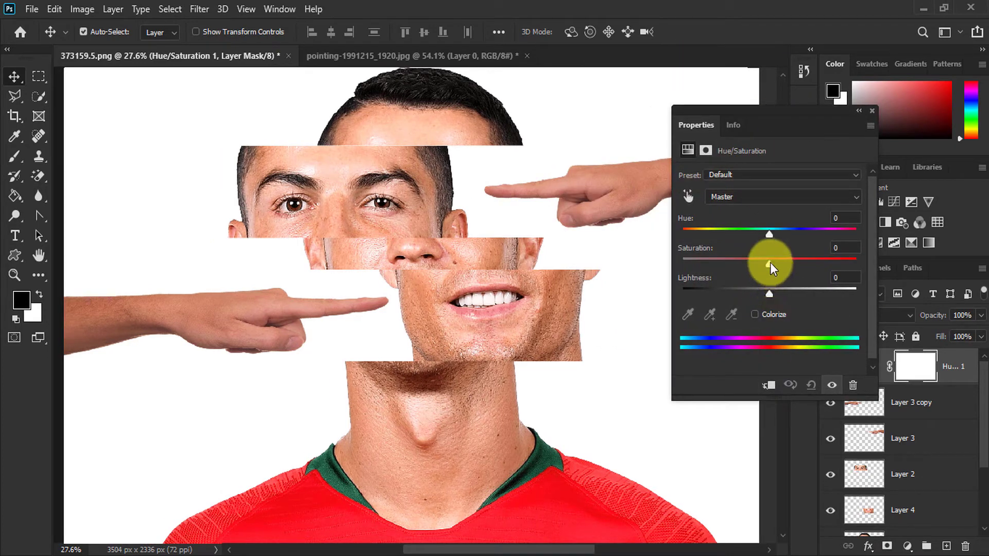
left_click_drag(770, 263, 794, 261)
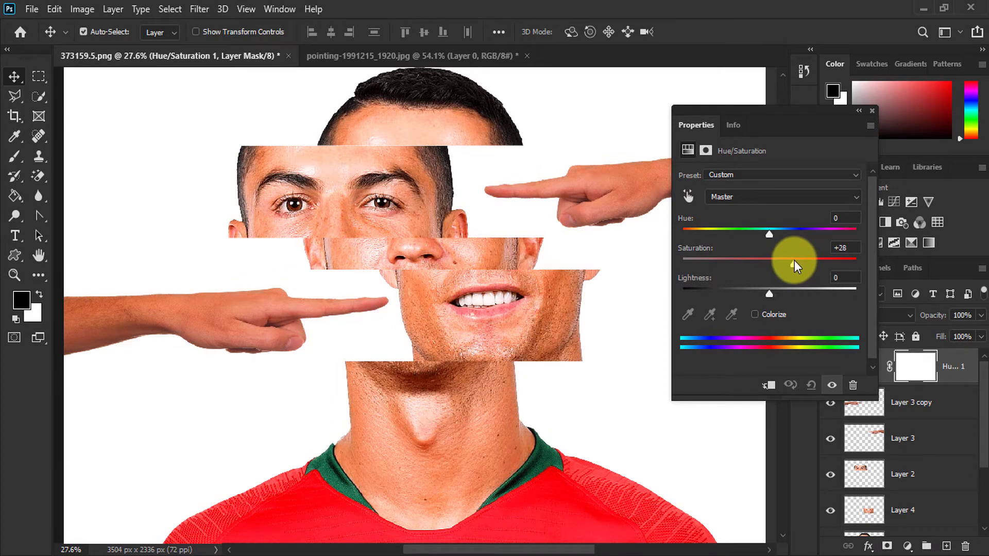
left_click(857, 115)
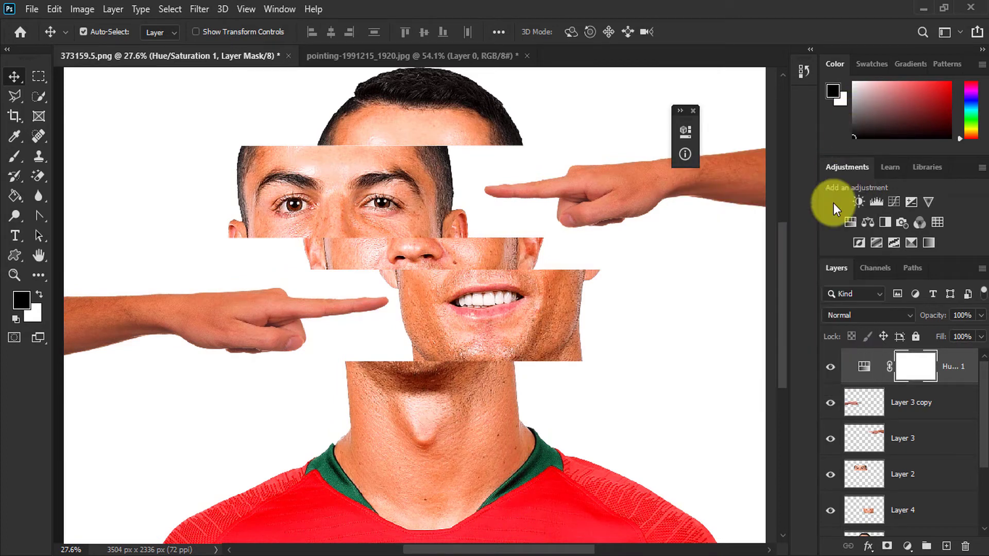
left_click(679, 116)
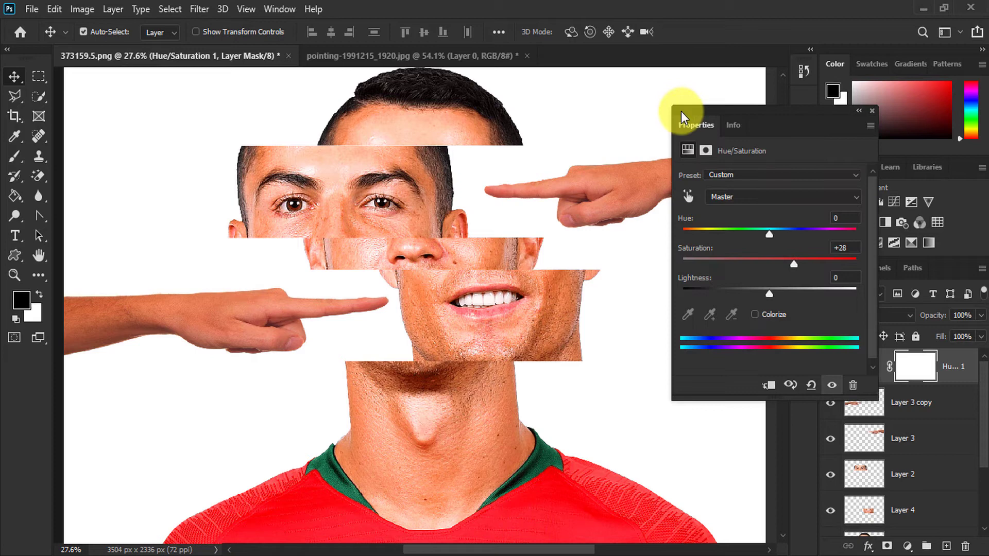
left_click(862, 116)
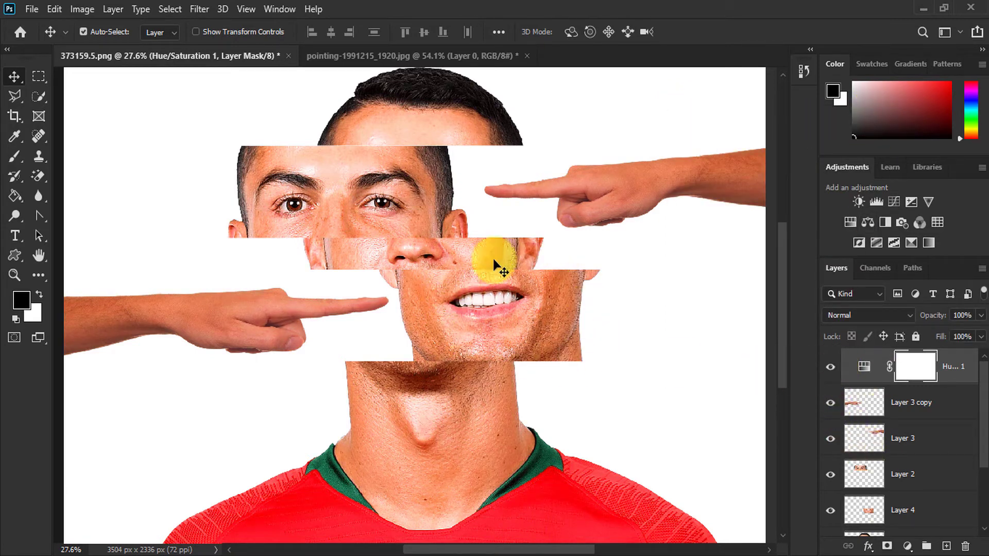
Step: Open the Filter Gallery on the Color Fill 1 background layer, converting the fill to a smart object
scroll(689, 397, "down", 3)
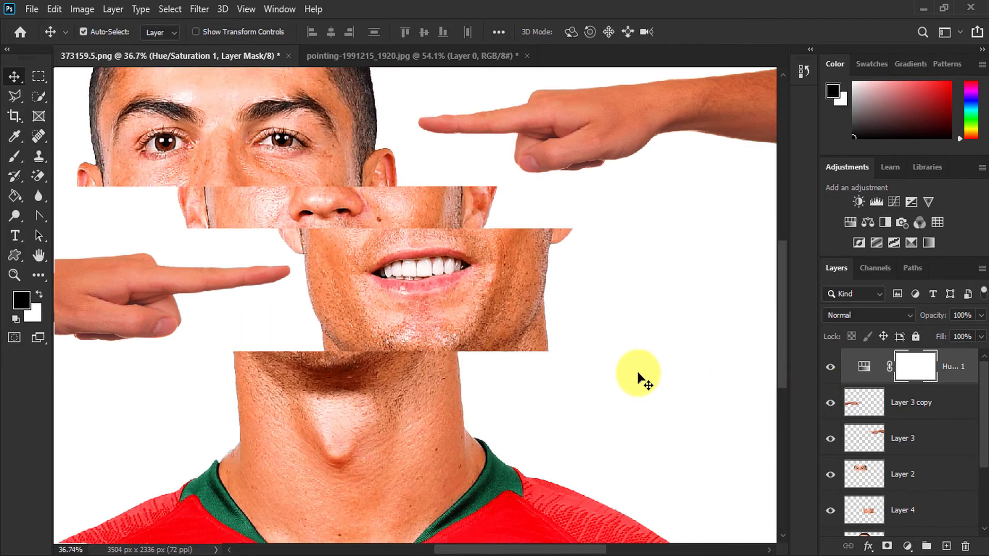
key("ctrl+0")
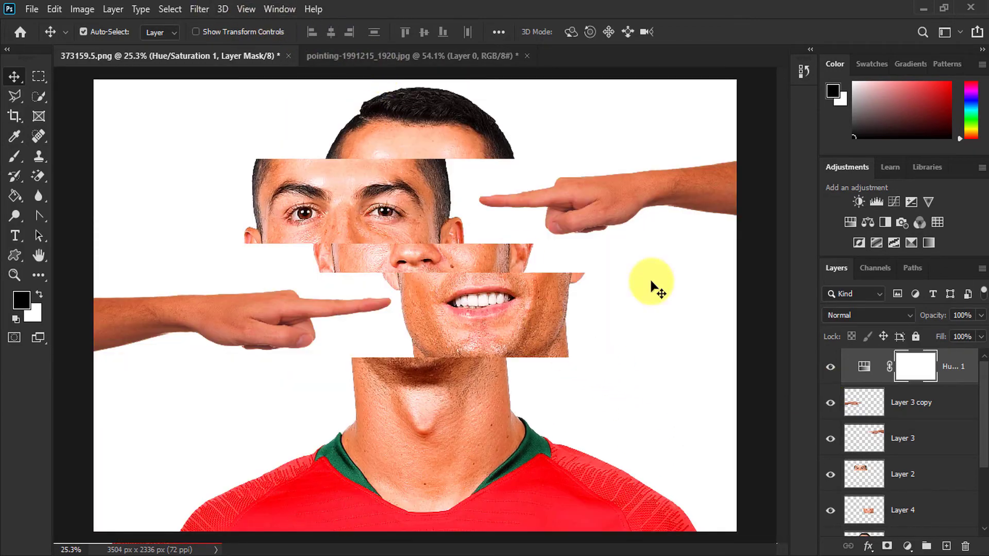
scroll(968, 458, "down", 3)
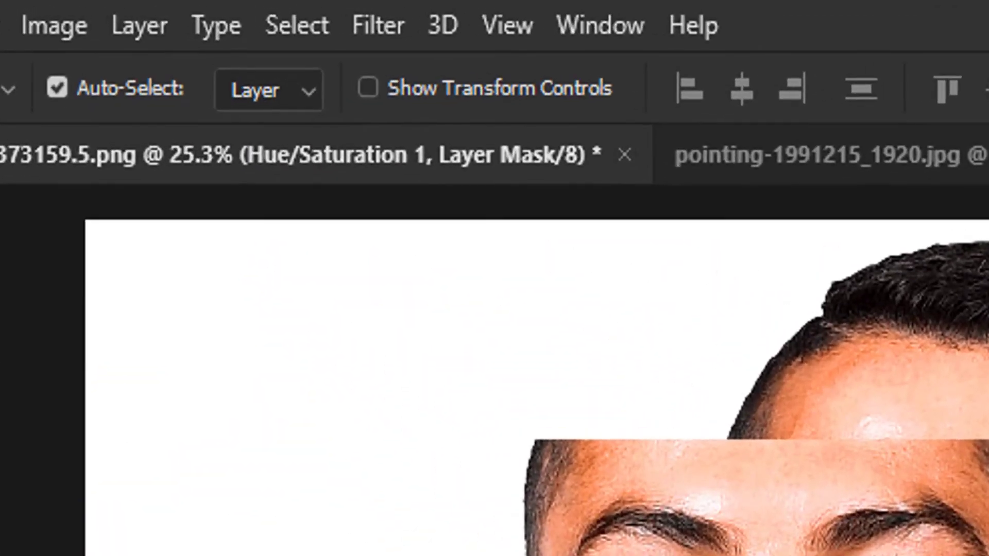
left_click(955, 517)
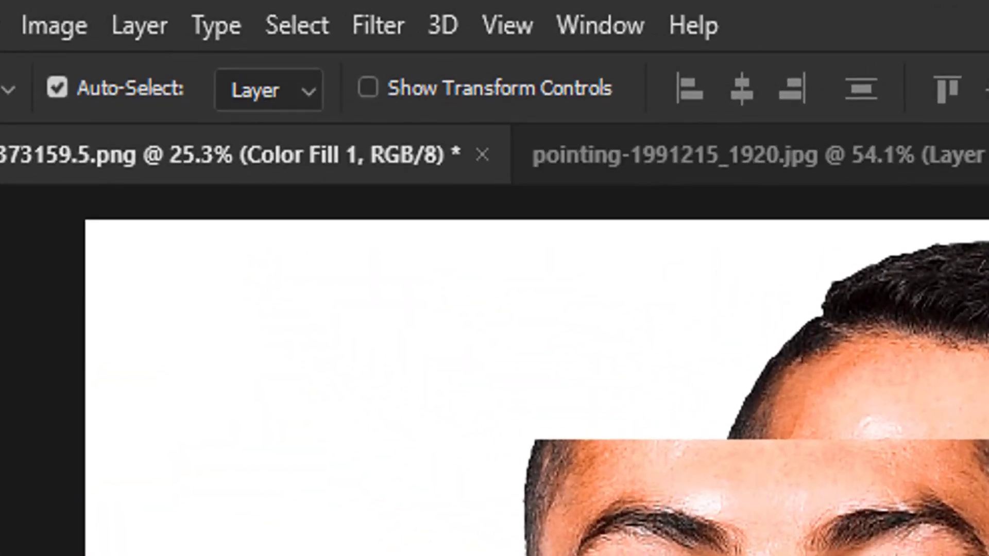
left_click(395, 23)
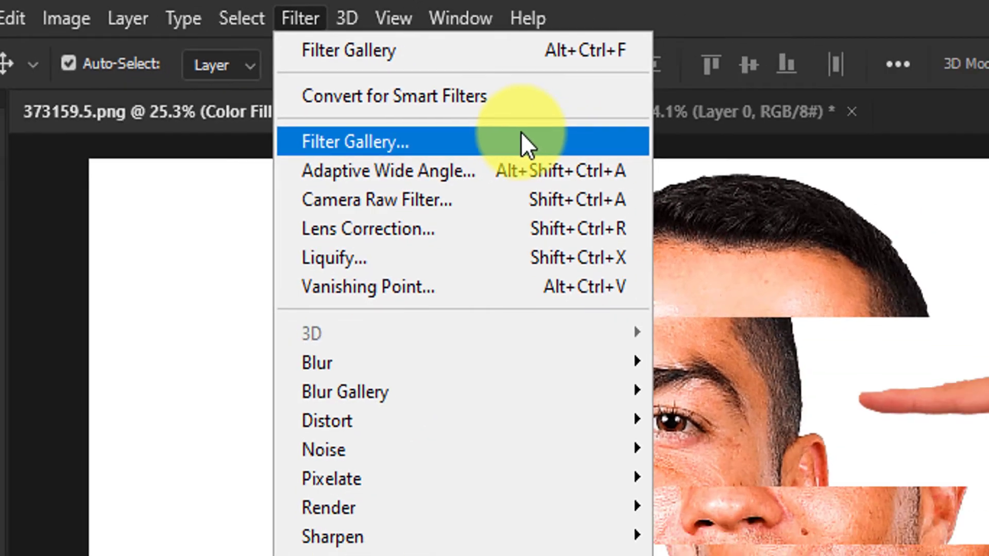
left_click(636, 198)
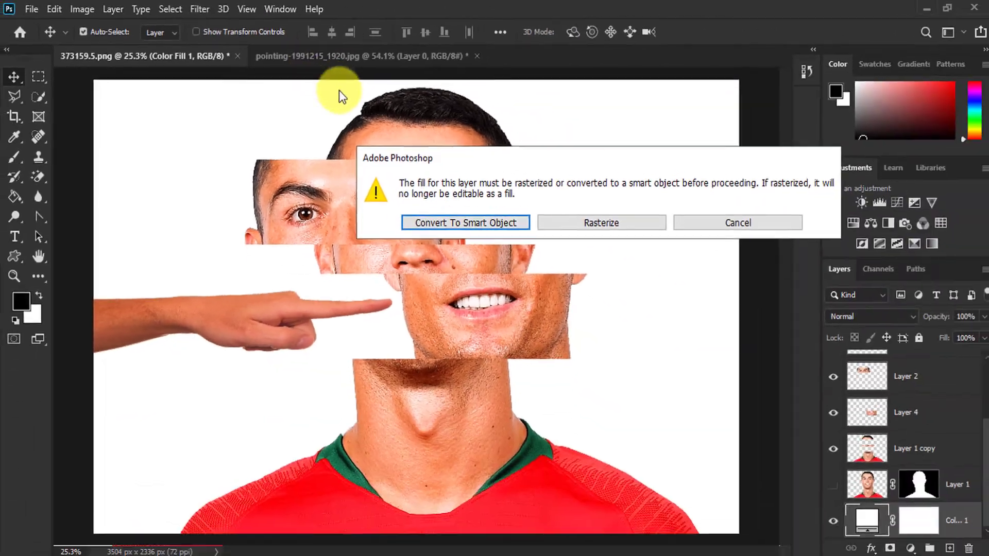
left_click(461, 222)
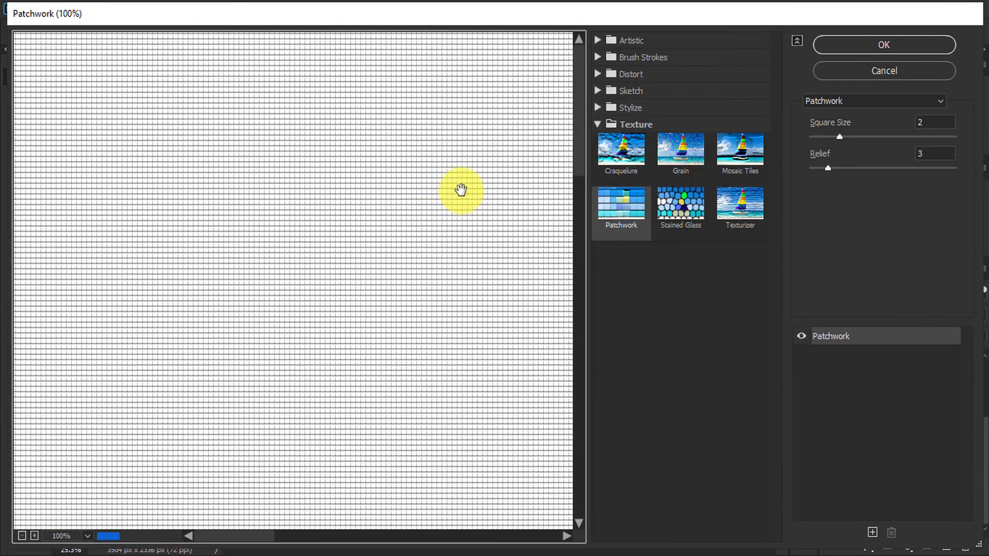
left_click(599, 124)
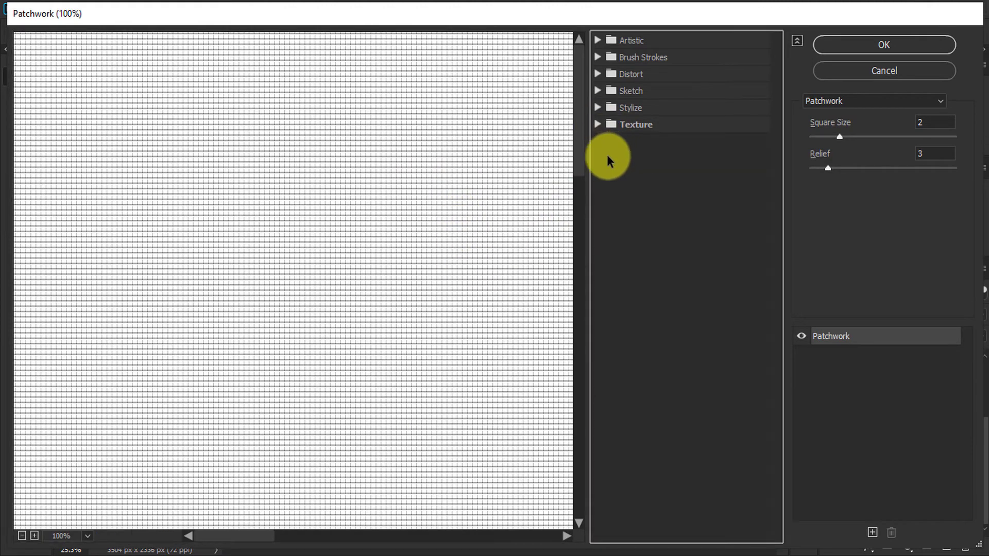
left_click(425, 180)
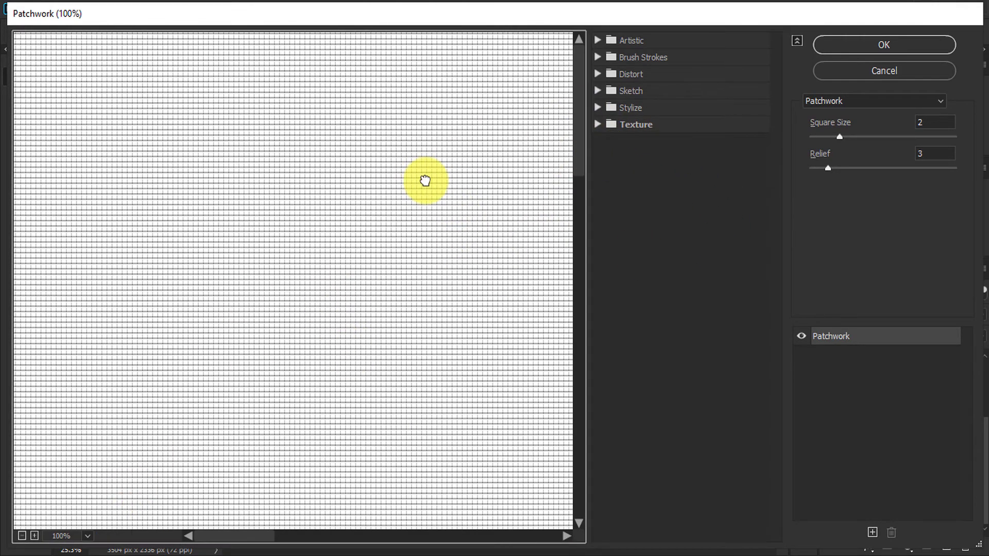
left_click(598, 125)
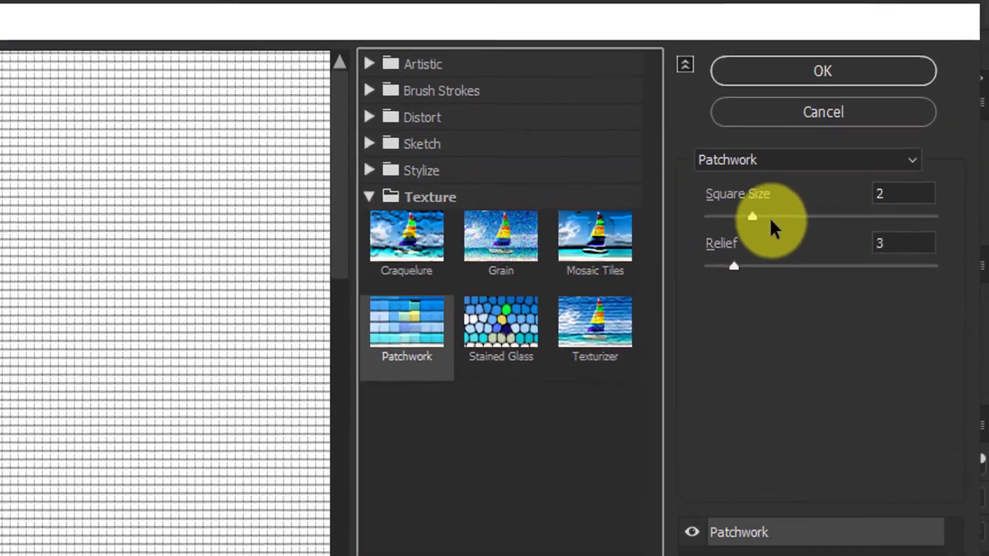
Step: Set the Patchwork texture's Square Size to 1 and Relief to 0
left_click_drag(839, 136, 825, 135)
left_click_drag(710, 237, 700, 267)
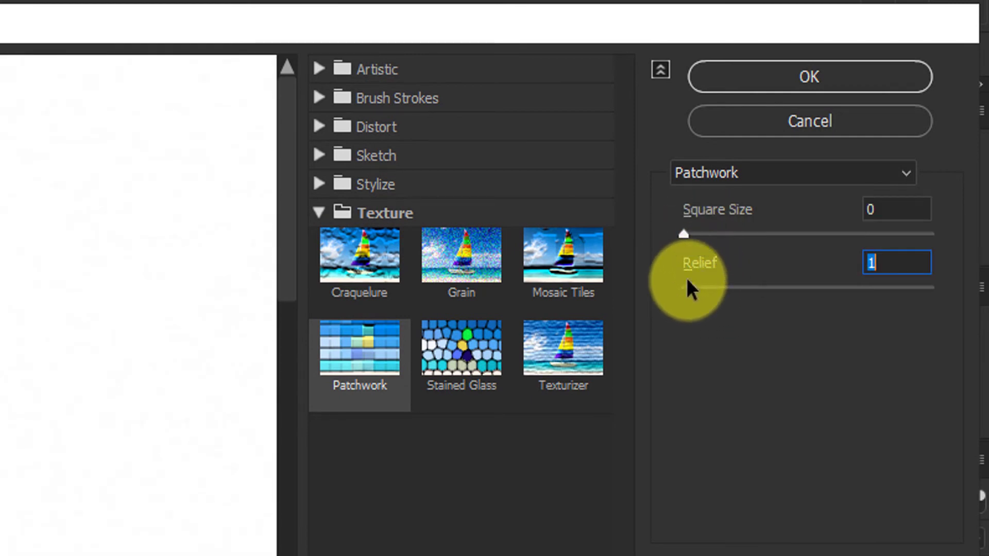
left_click(695, 232)
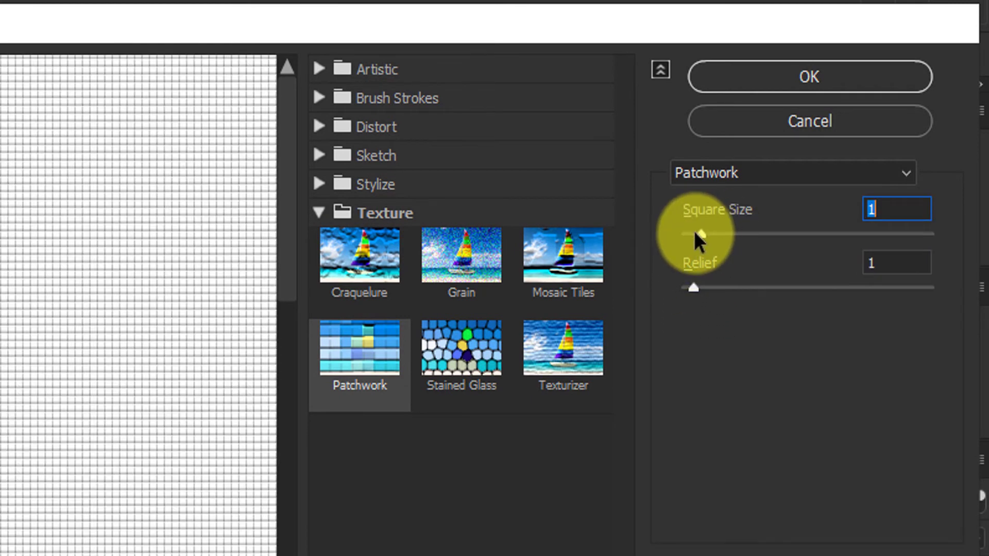
left_click_drag(694, 231, 699, 231)
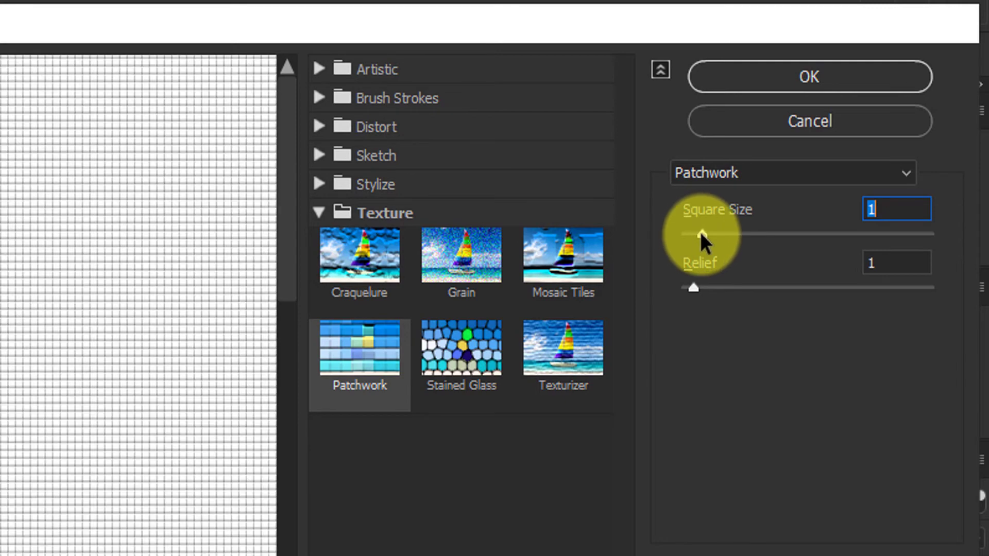
mouse_move(695, 286)
left_mouse_down()
mouse_move(713, 287)
mouse_move(687, 282)
left_mouse_up()
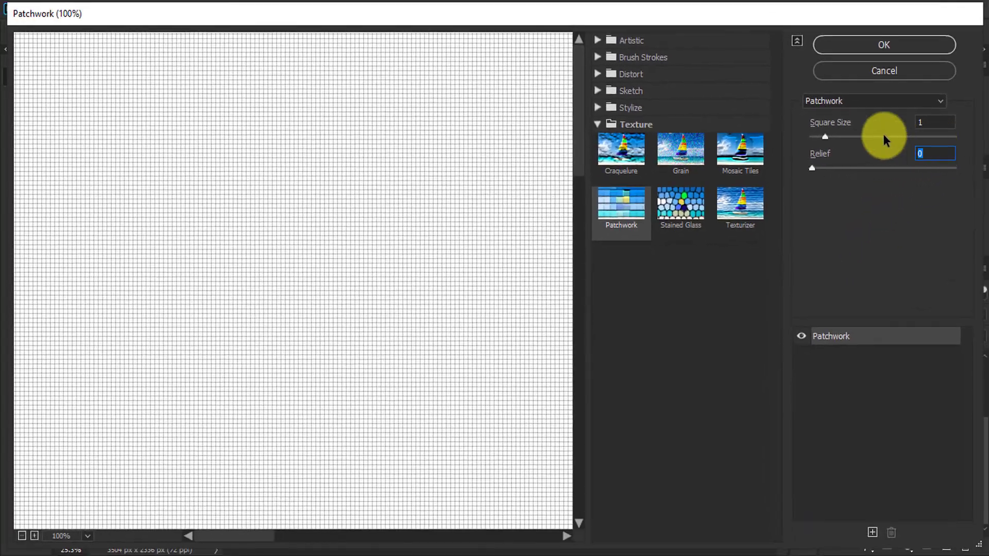
Step: Try a larger Patchwork Square Size of 4 and return it to 1
left_click(872, 137)
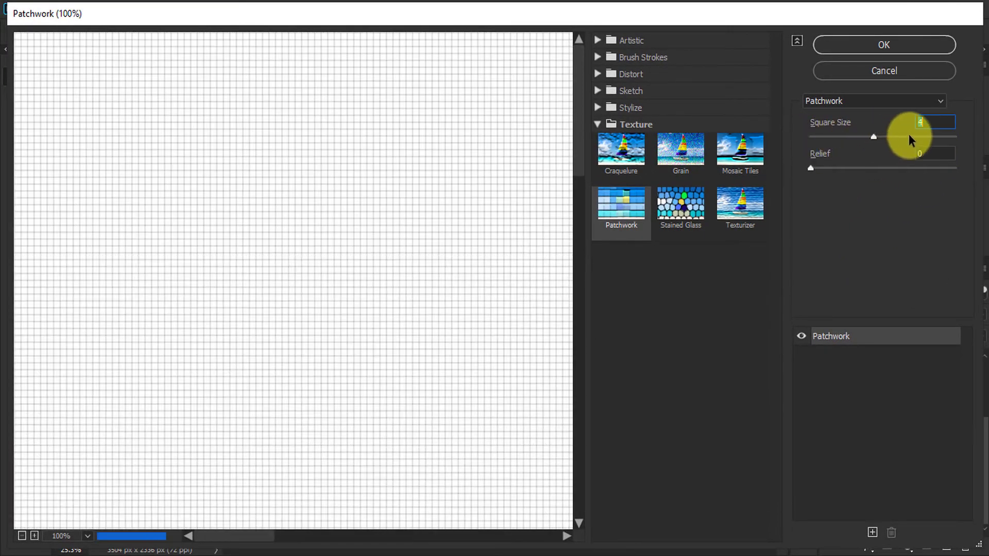
left_click(909, 137)
left_click_drag(902, 139, 871, 137)
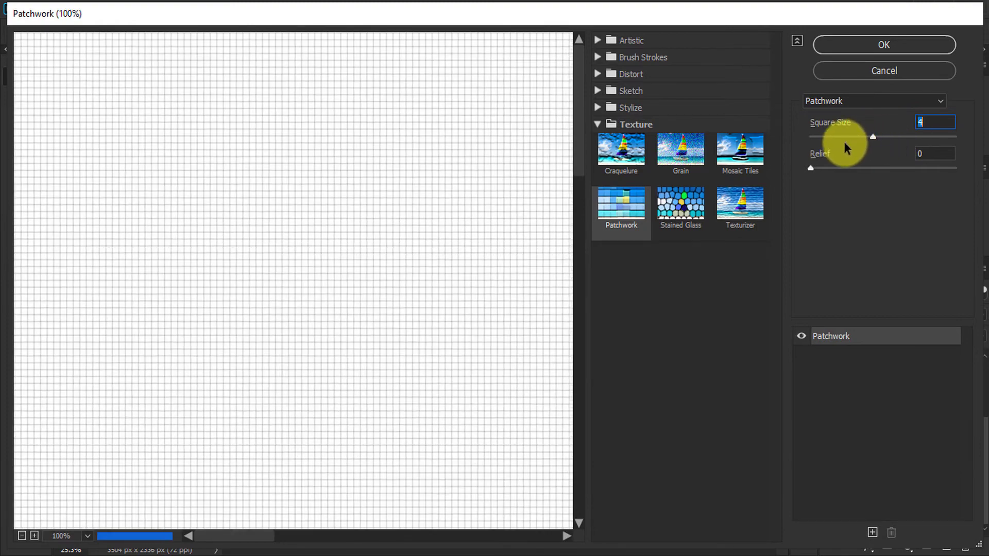
left_click(818, 138)
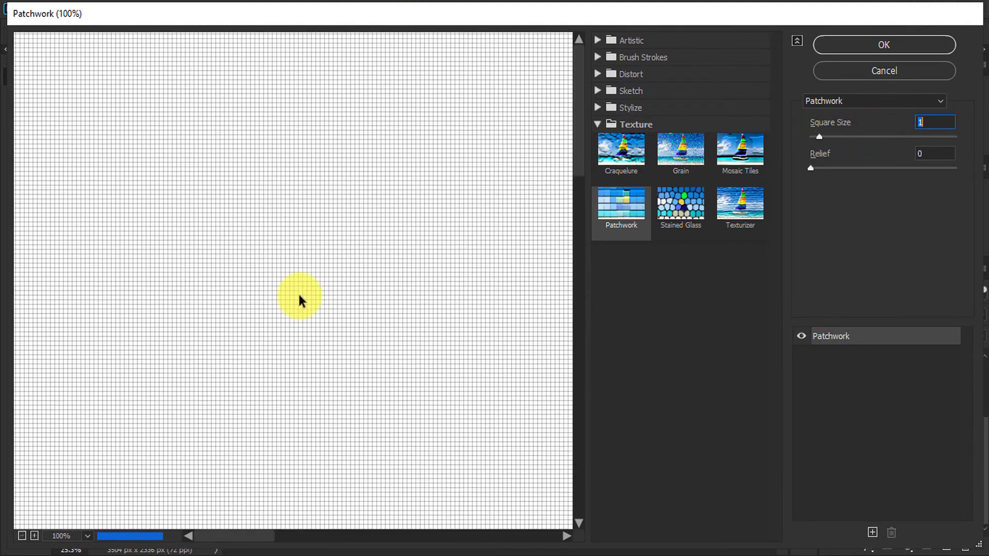
Step: Apply the Patchwork filter to the Color Fill 1 background and check the texture behind the portrait
left_click(847, 50)
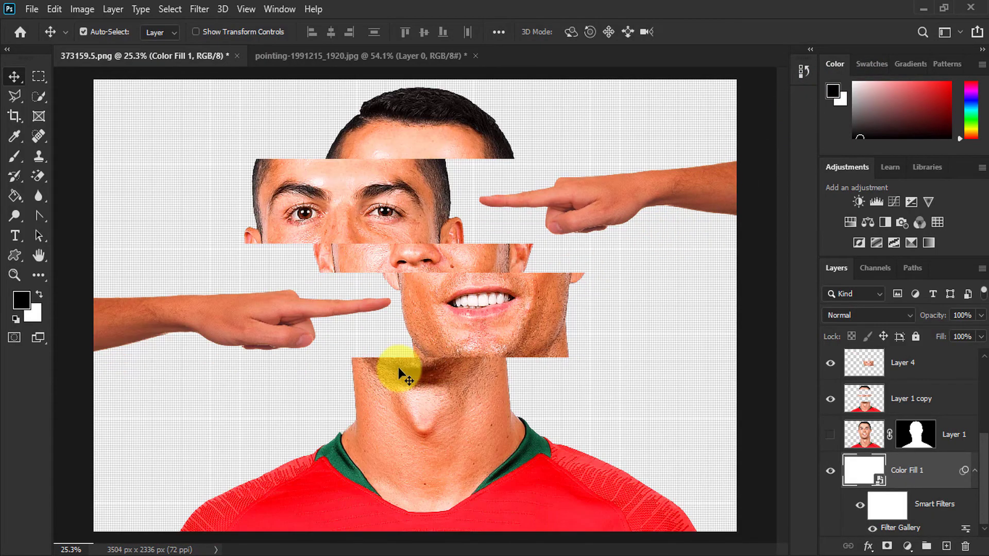
scroll(397, 364, "down", 2)
scroll(433, 364, "up", 4)
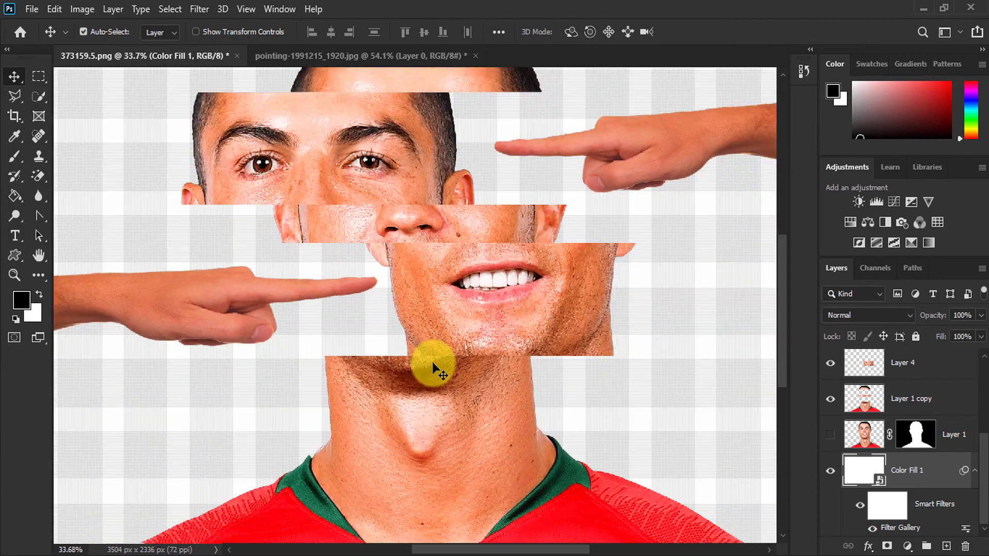
scroll(435, 367, "down", 4)
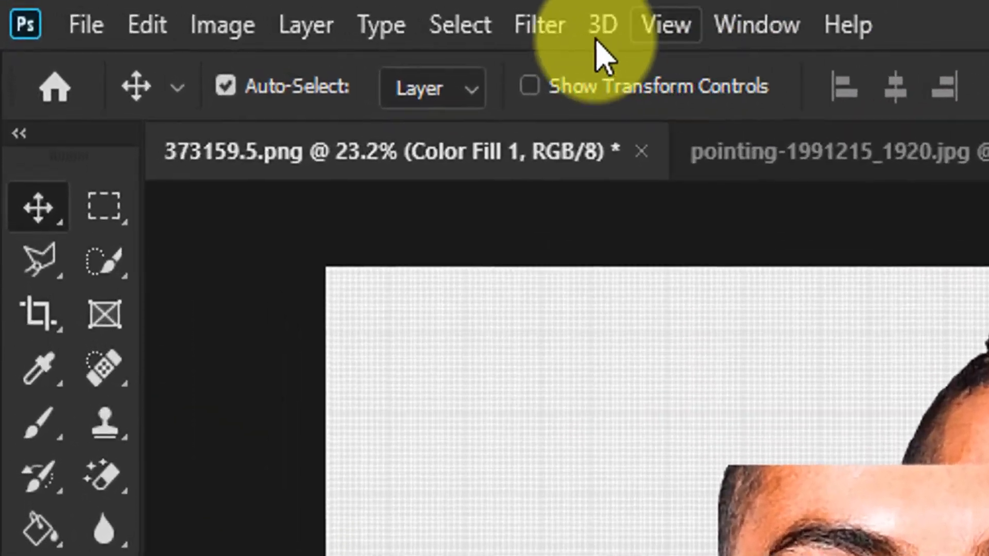
Step: Apply a custom Lens Correction filter to the Color Fill 1 background with a Vignette Amount of -61
left_click(347, 18)
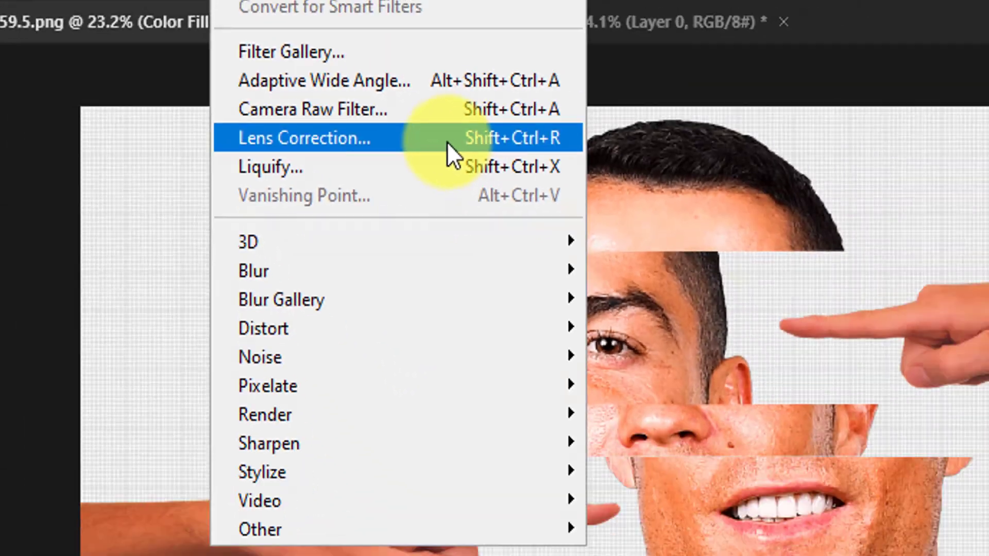
left_click(749, 202)
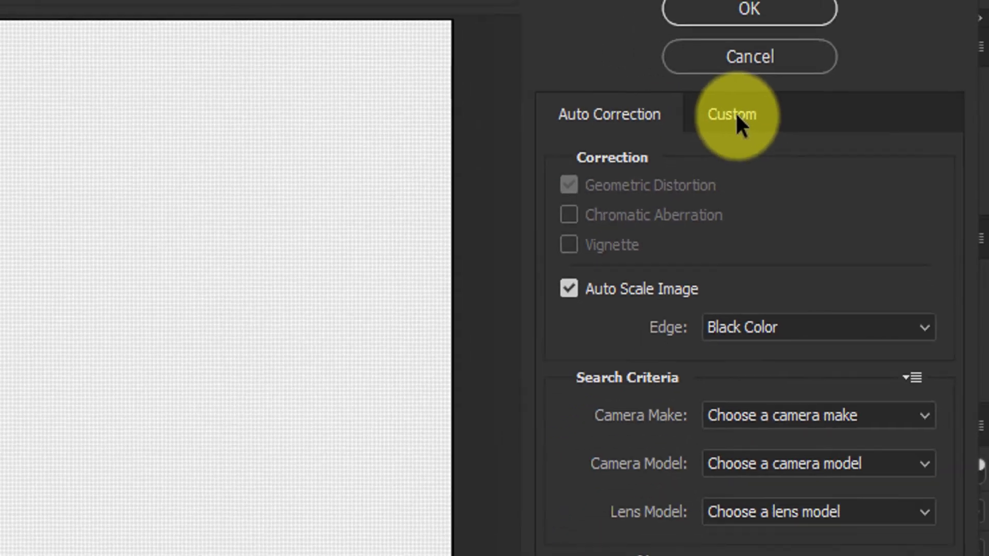
left_click(669, 127)
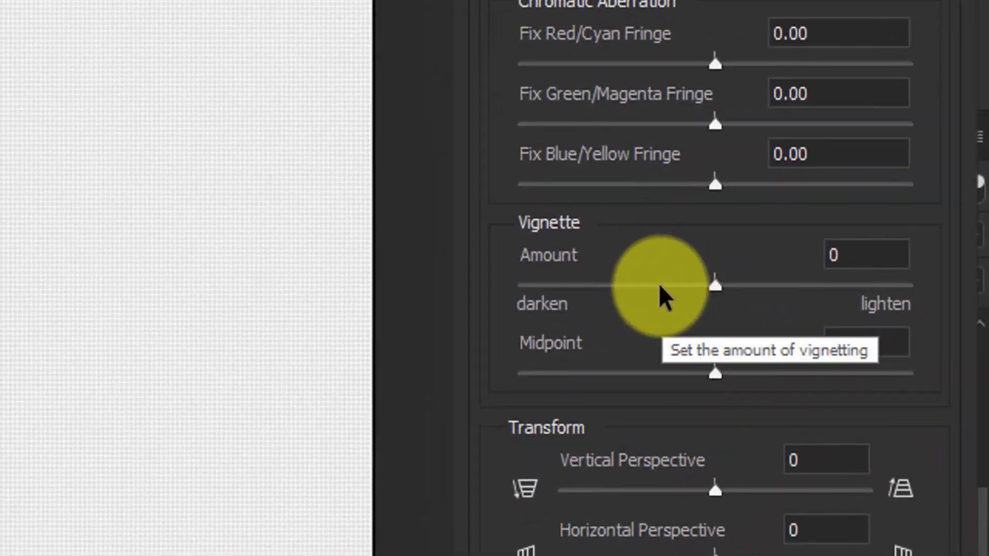
left_click(660, 286)
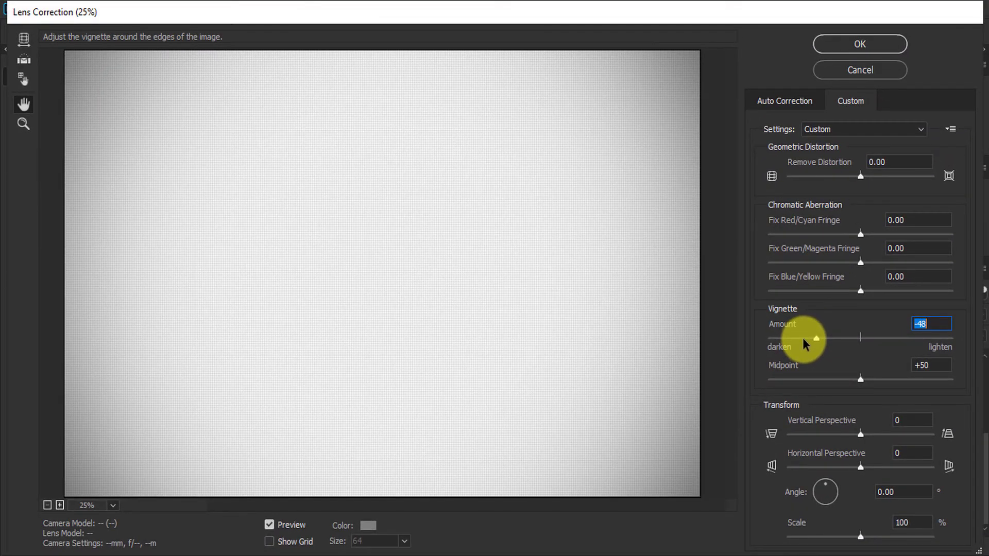
left_click(804, 338)
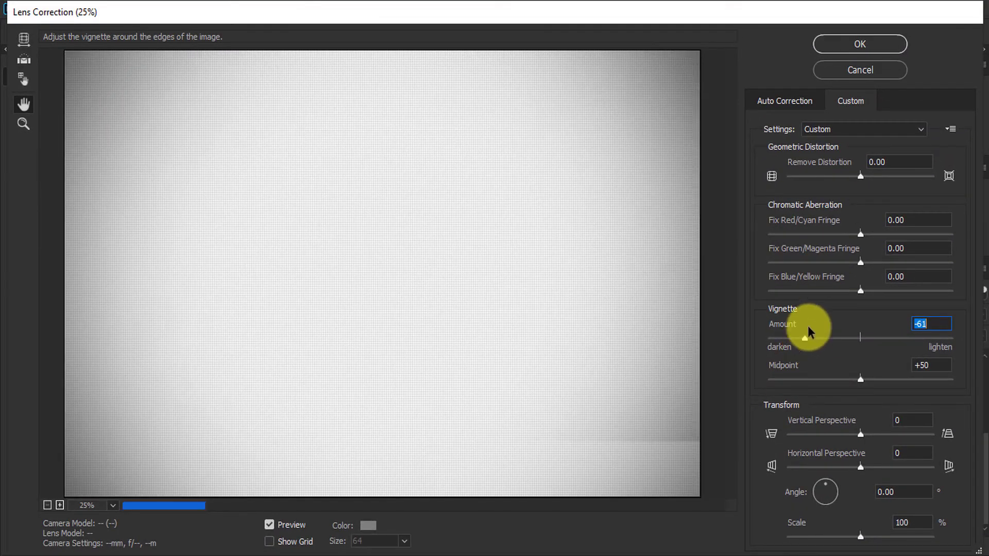
left_click(848, 46)
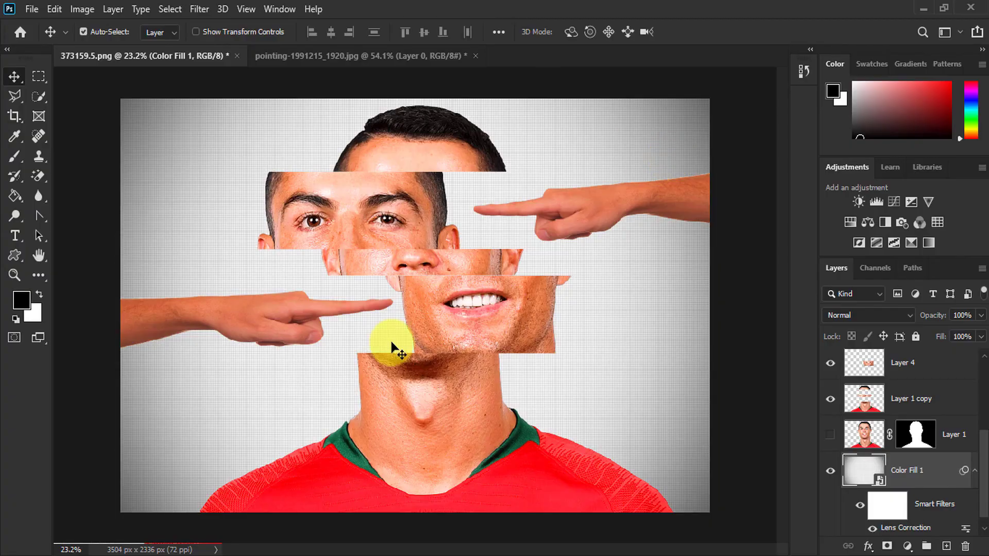
Step: Examine the finished sliced portrait at different magnifications with the interface panels hidden
scroll(412, 335, "down", 3)
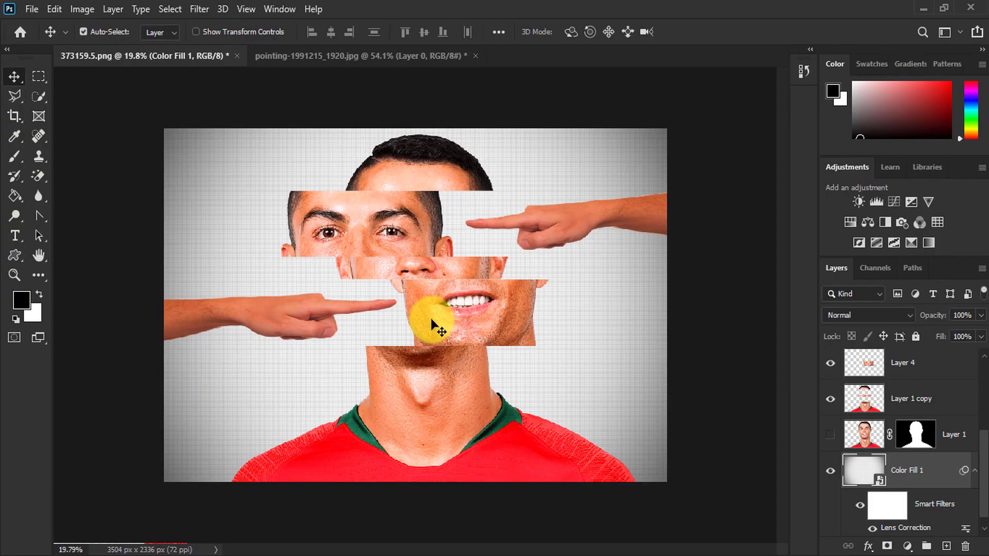
scroll(438, 324, "up", 1)
key("Tab")
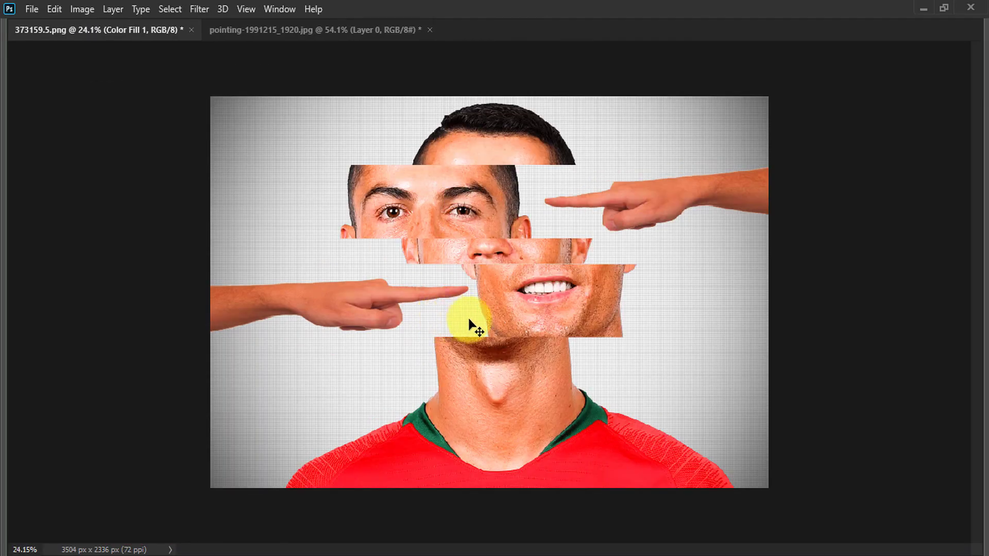
scroll(484, 316, "up", 2)
scroll(494, 322, "down", 1)
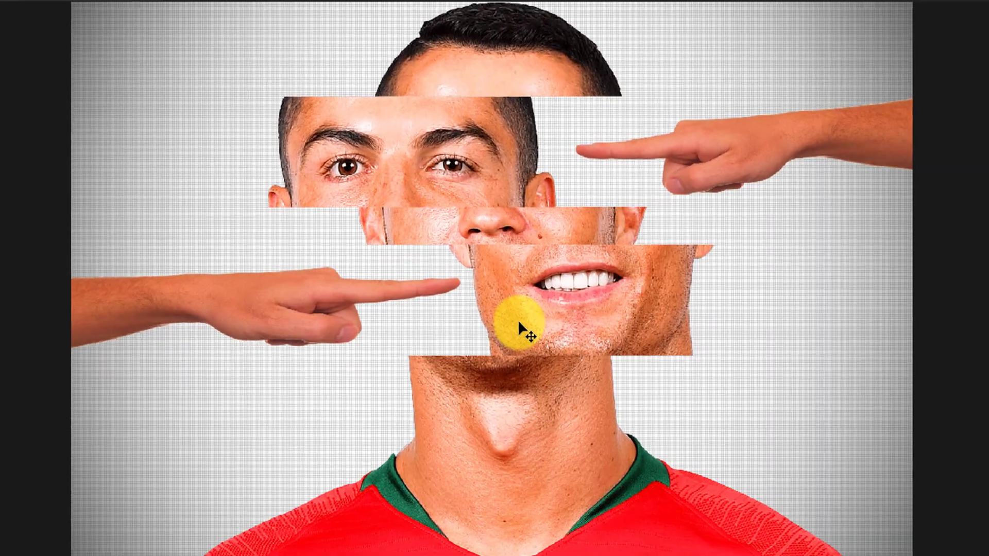
scroll(517, 319, "down", 1)
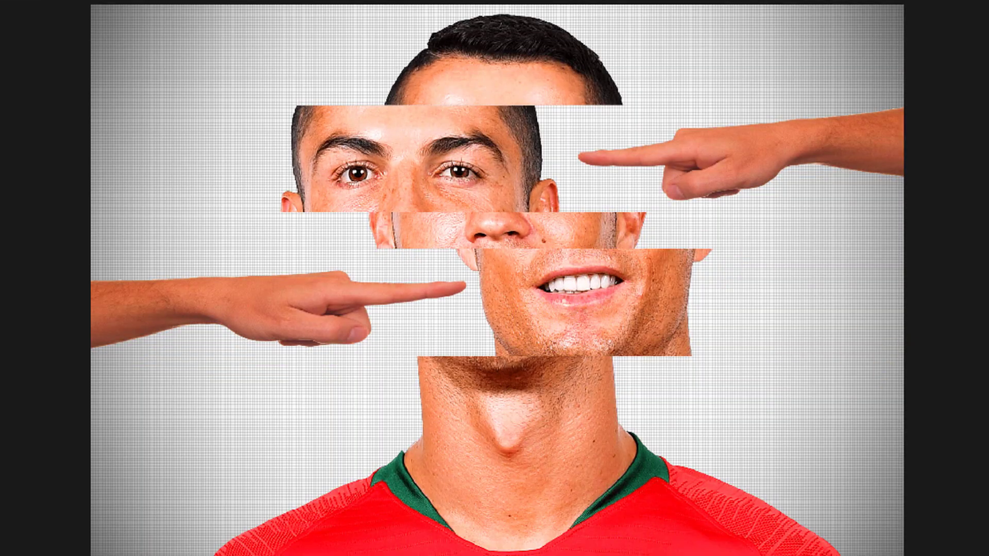
key("shift+Tab")
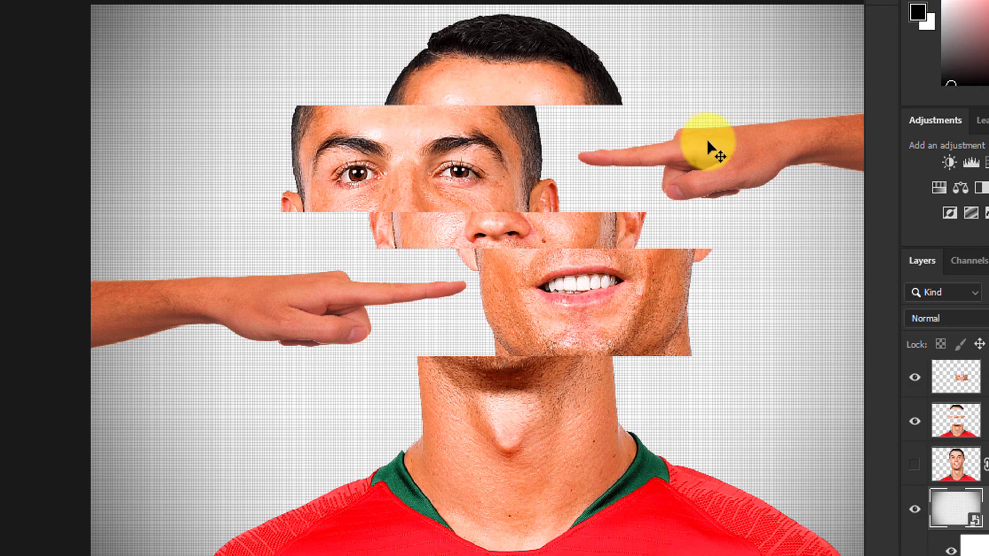
key("shift+Tab")
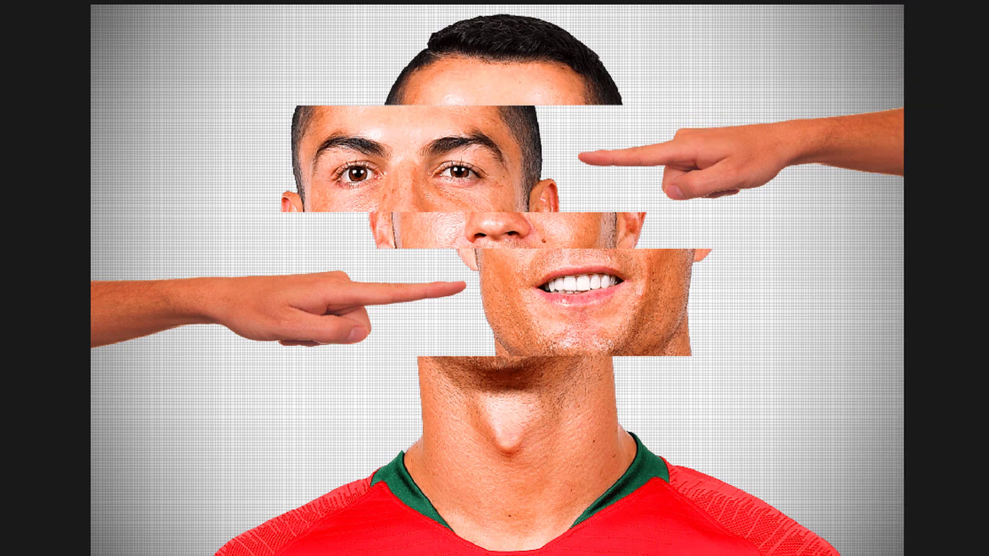